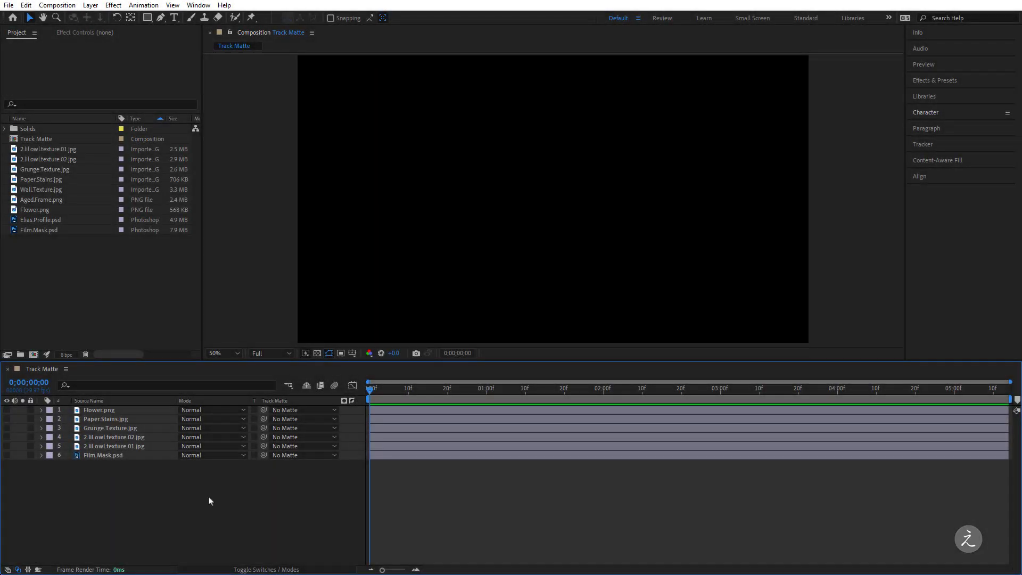
Step: Show and select Film.Mask.psd, then use Edit Original (Ctrl+E) to open it in Photoshop
{"action": "left_click", "coordinate": [110, 286]}
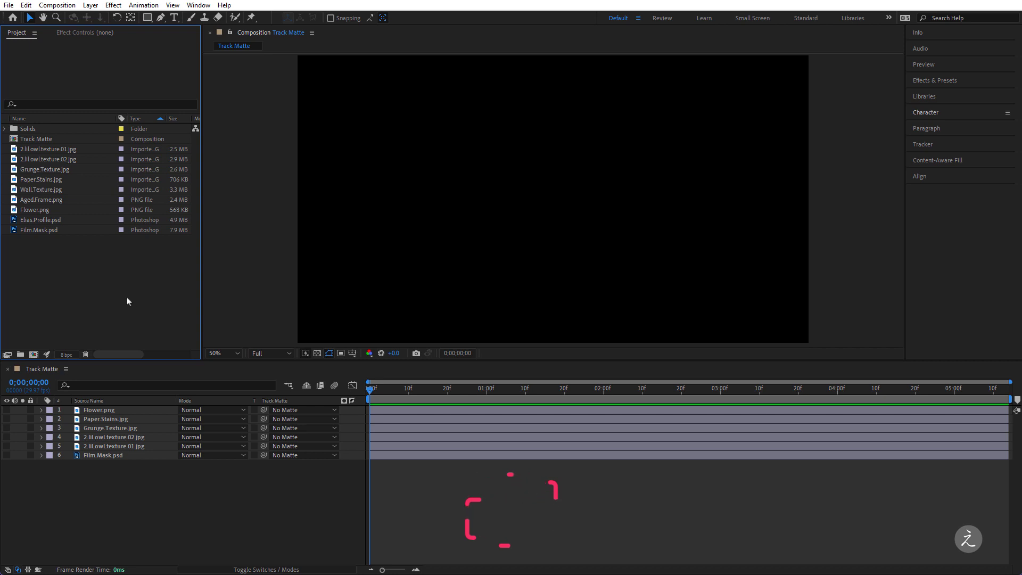
{"action": "left_click", "coordinate": [7, 456]}
{"action": "left_click", "coordinate": [108, 456]}
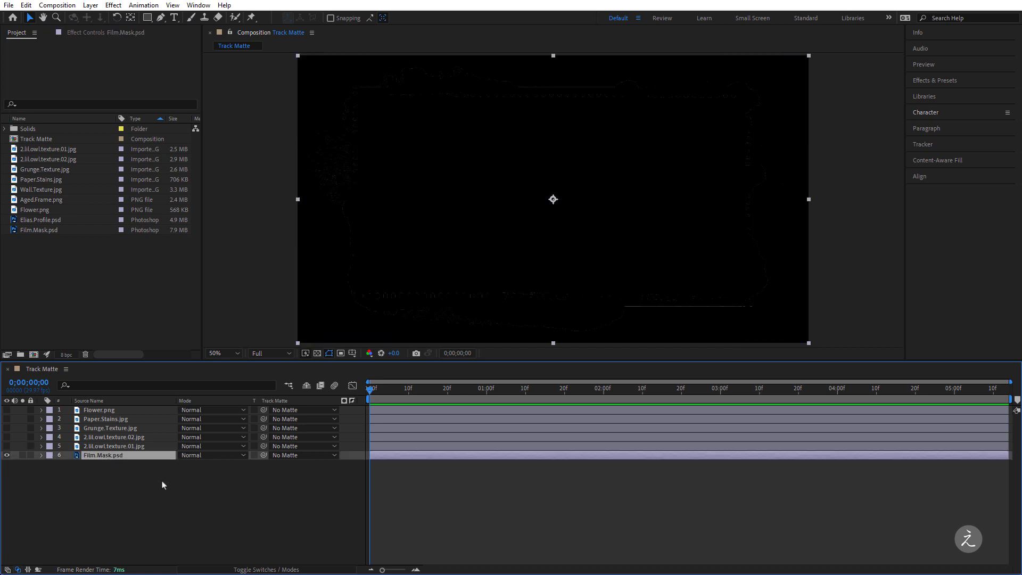
{"action": "left_click", "coordinate": [163, 491]}
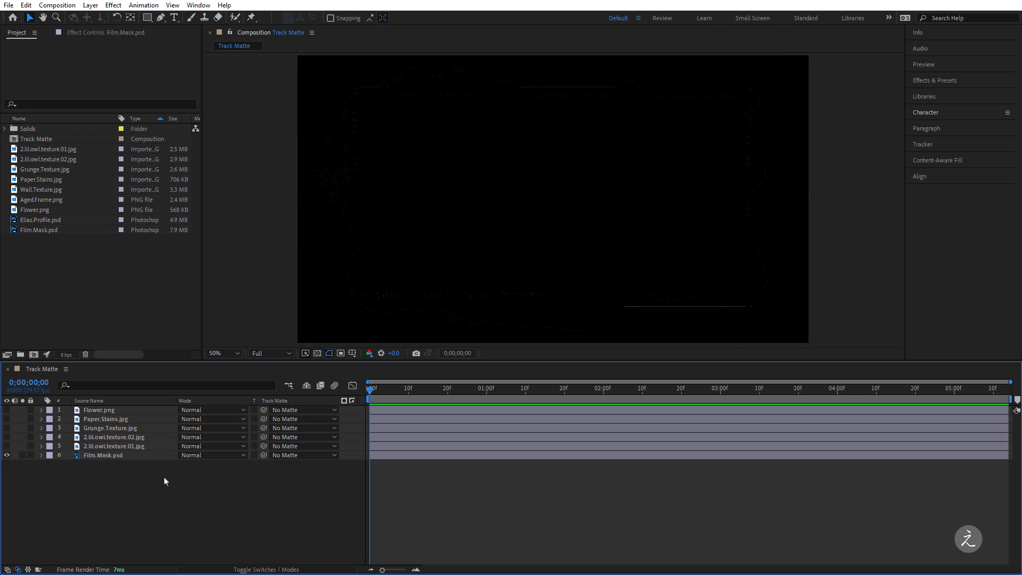
{"action": "left_click", "coordinate": [116, 456]}
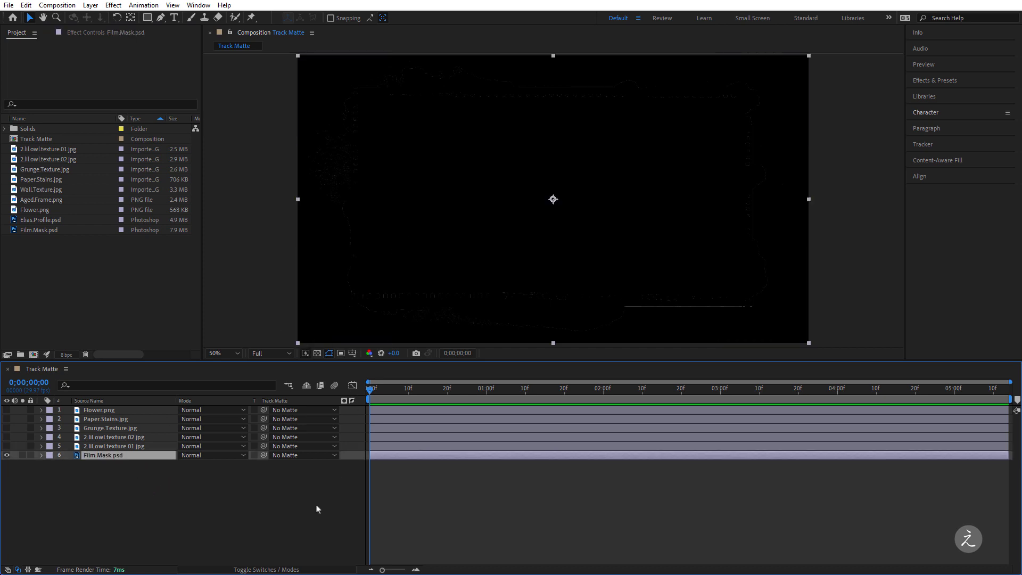
{"action": "key", "text": "ctrl+e"}
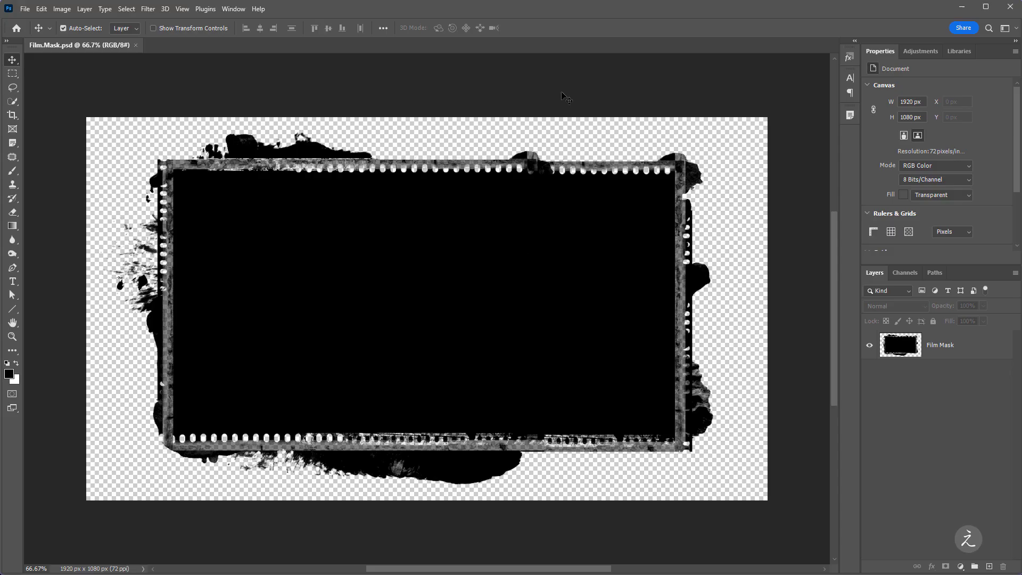
Step: Make 2.lil.owl.texture.01.jpg visible and set its track matte to Film.Mask.psd
{"action": "left_click", "coordinate": [962, 6]}
{"action": "left_click", "coordinate": [90, 447]}
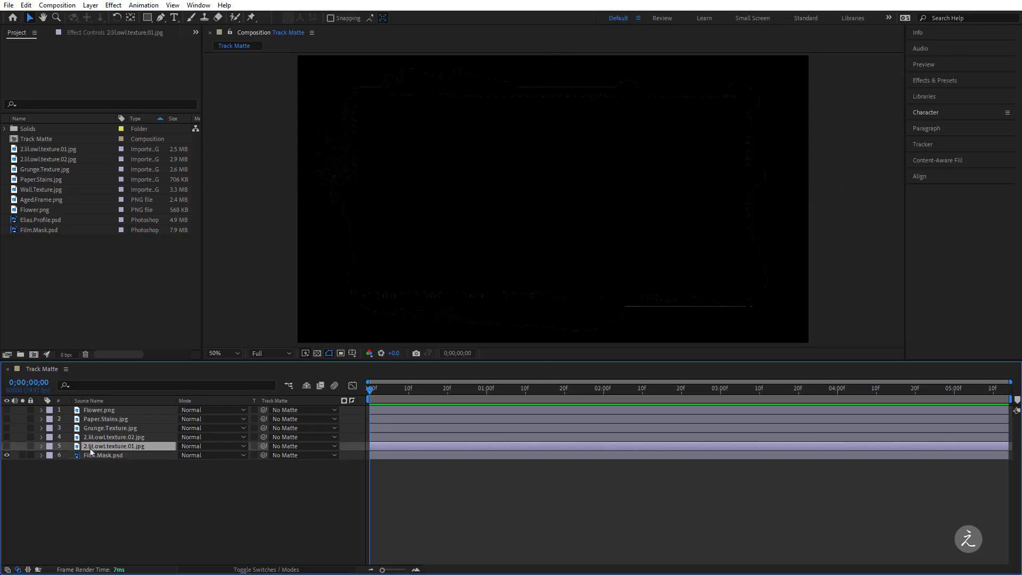
{"action": "left_click", "coordinate": [6, 446]}
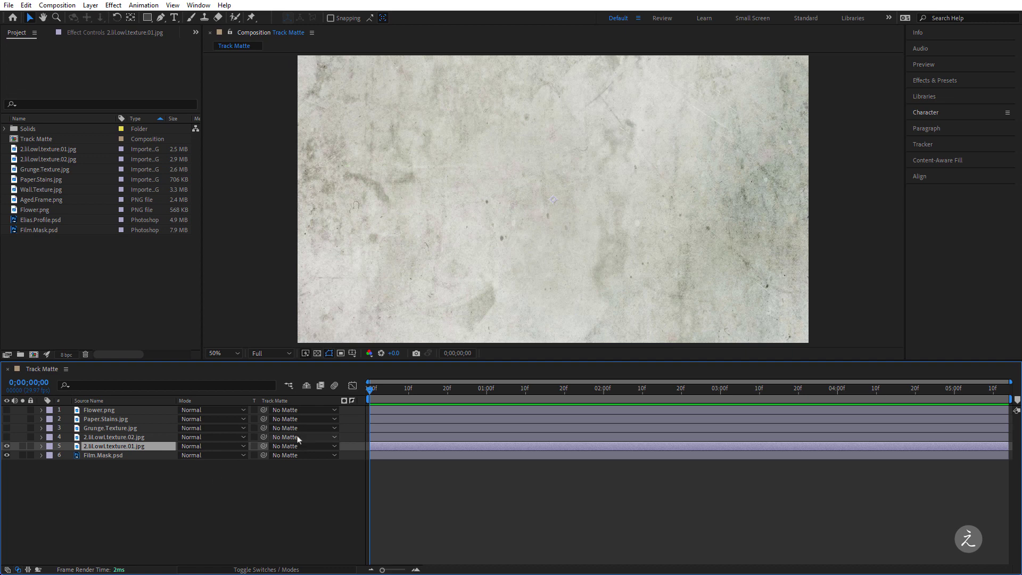
{"action": "left_click", "coordinate": [313, 447]}
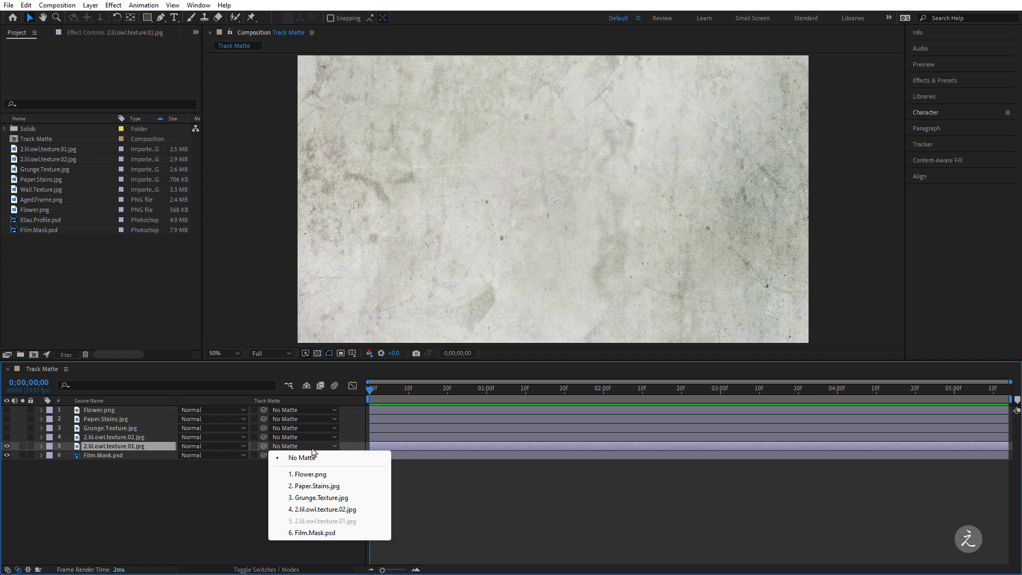
{"action": "left_click", "coordinate": [346, 532]}
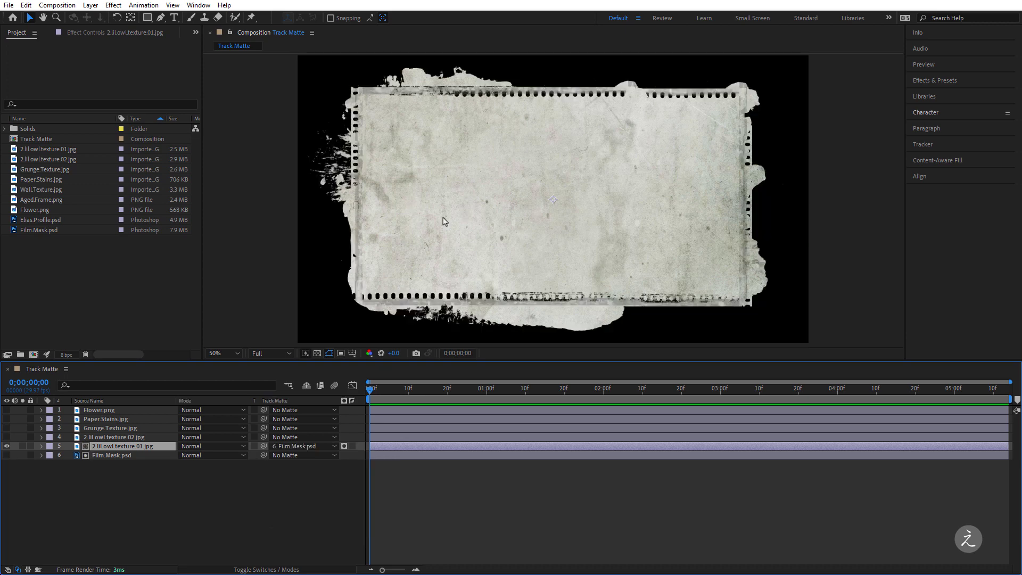
Step: Scale the first owl texture to 53% and shift it upward inside the frame
{"action": "key", "text": "s"}
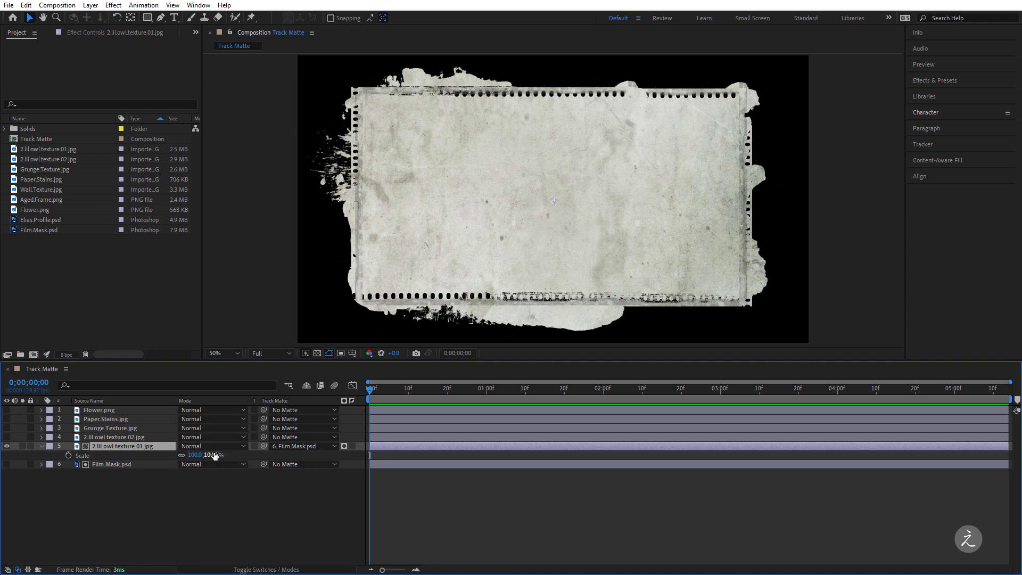
{"action": "left_click_drag", "start_coordinate": [209, 455], "coordinate": [197, 462]}
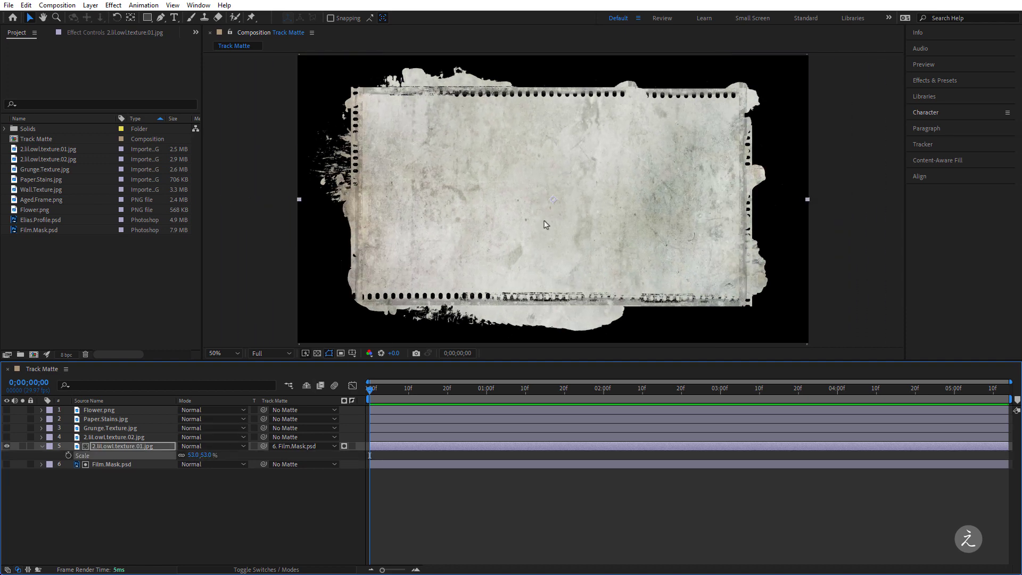
{"action": "mouse_move", "coordinate": [537, 254]}
{"action": "left_mouse_down"}
{"action": "mouse_move", "coordinate": [533, 209]}
{"action": "mouse_move", "coordinate": [546, 253]}
{"action": "left_mouse_up"}
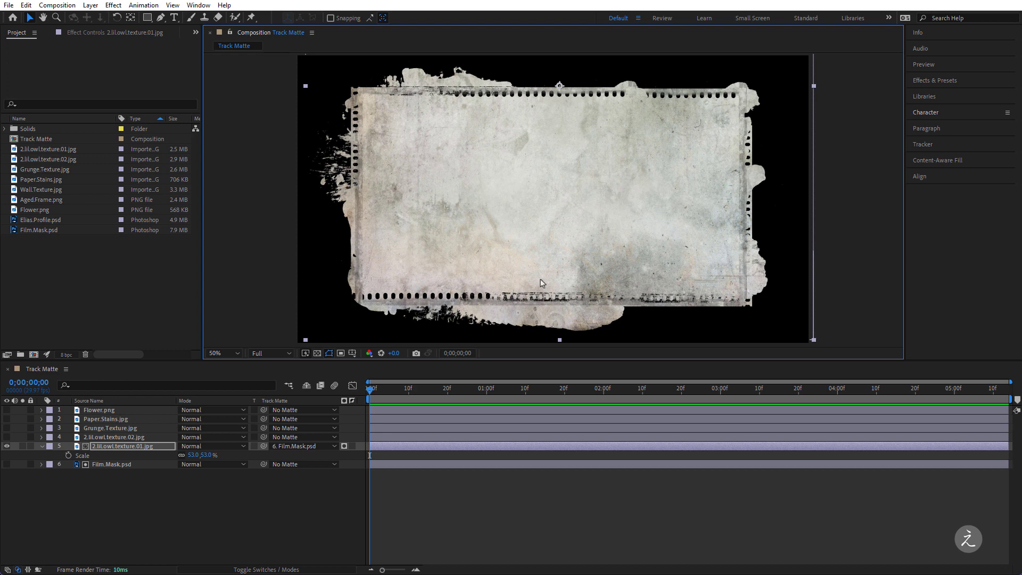
{"action": "mouse_move", "coordinate": [540, 283]}
{"action": "left_mouse_down"}
{"action": "mouse_move", "coordinate": [557, 275]}
{"action": "mouse_move", "coordinate": [547, 275]}
{"action": "left_mouse_up"}
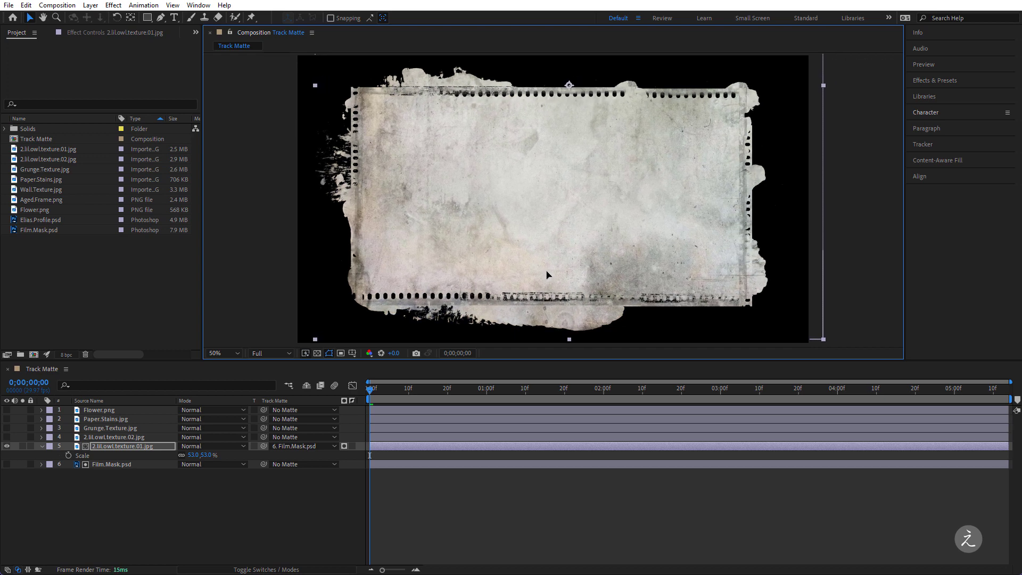
Step: Make 2.lil.owl.texture.02.jpg visible and set its track matte to Film.Mask.psd
{"action": "left_click", "coordinate": [46, 449]}
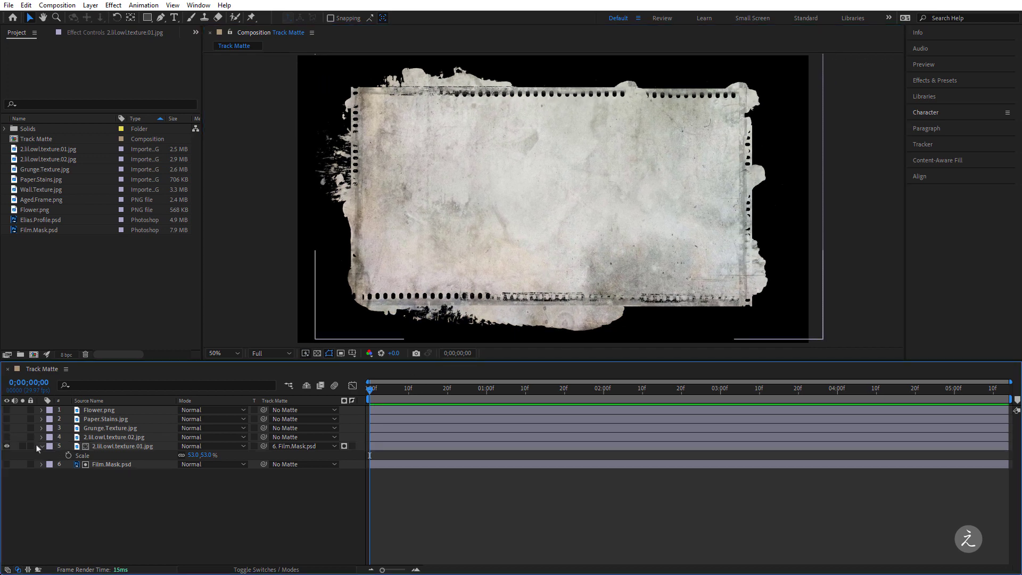
{"action": "left_click", "coordinate": [41, 446]}
{"action": "left_click", "coordinate": [7, 437]}
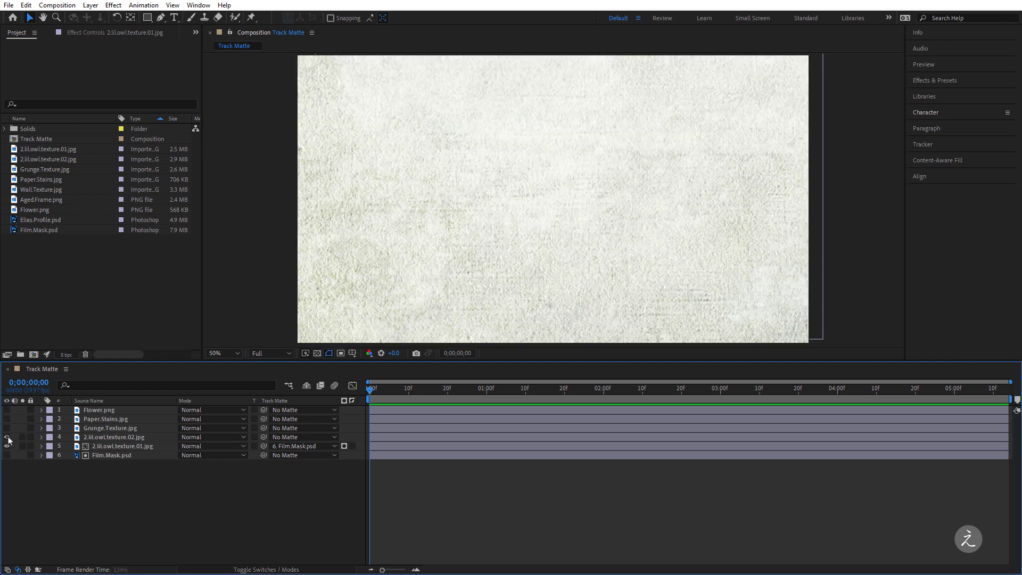
{"action": "left_click", "coordinate": [105, 437]}
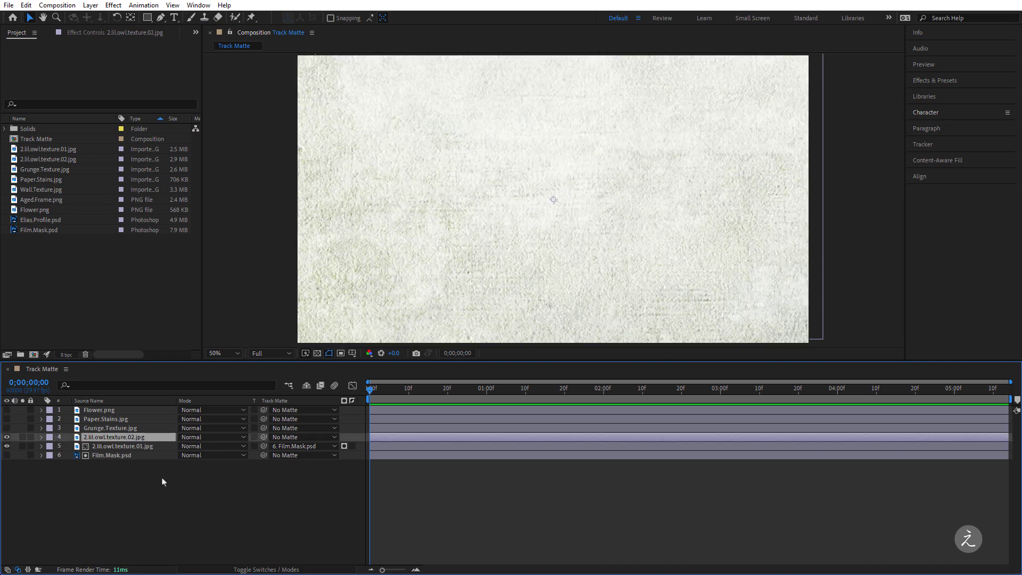
{"action": "left_click", "coordinate": [329, 436]}
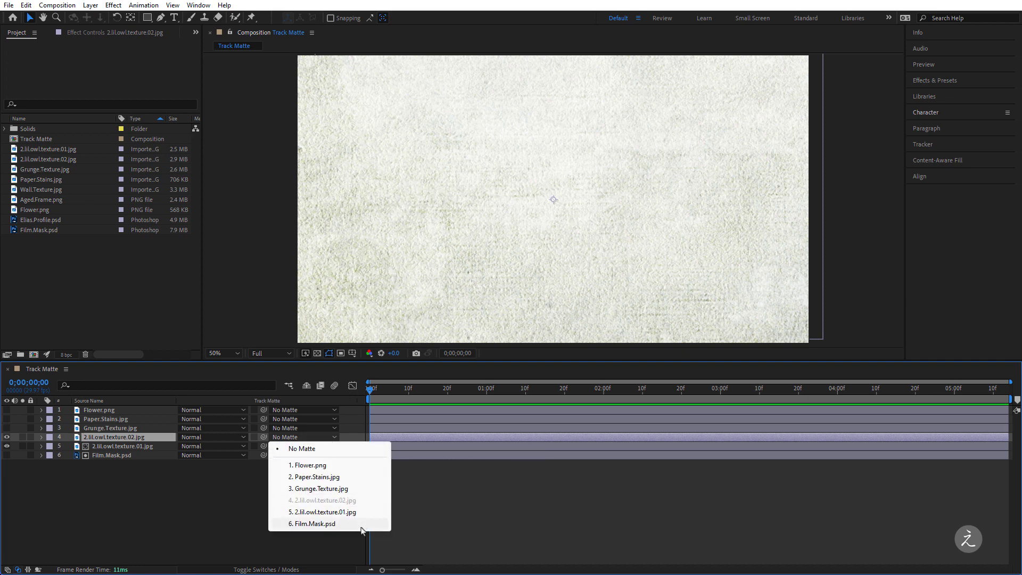
{"action": "left_click", "coordinate": [361, 525]}
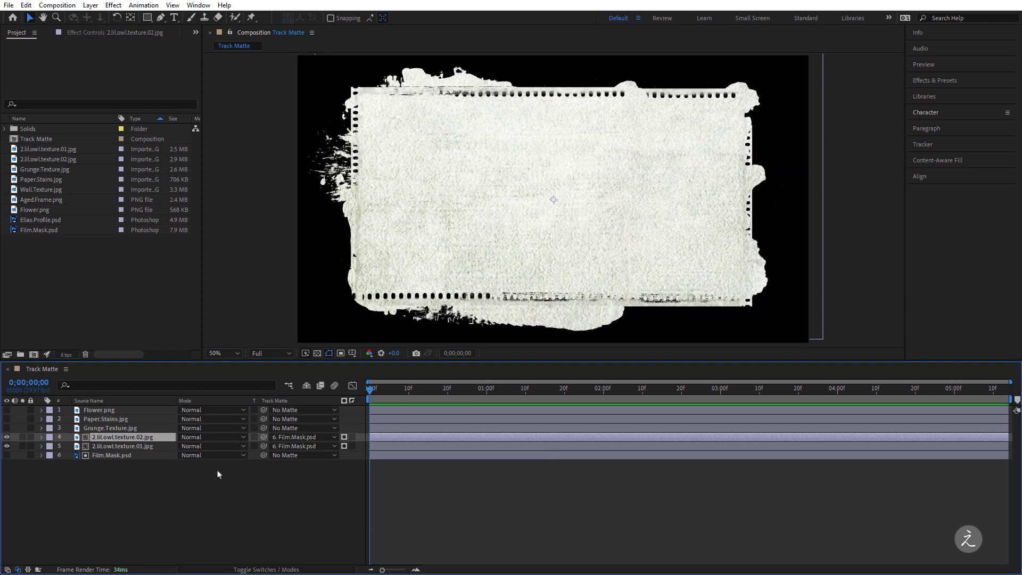
Step: Scale the second owl texture to 53%, reposition it, and set its mode to Multiply
{"action": "key", "text": "s"}
{"action": "left_click_drag", "start_coordinate": [209, 446], "coordinate": [378, 446]}
{"action": "mouse_move", "coordinate": [470, 142]}
{"action": "left_mouse_down"}
{"action": "mouse_move", "coordinate": [467, 212]}
{"action": "mouse_move", "coordinate": [490, 201]}
{"action": "mouse_move", "coordinate": [491, 191]}
{"action": "left_mouse_up"}
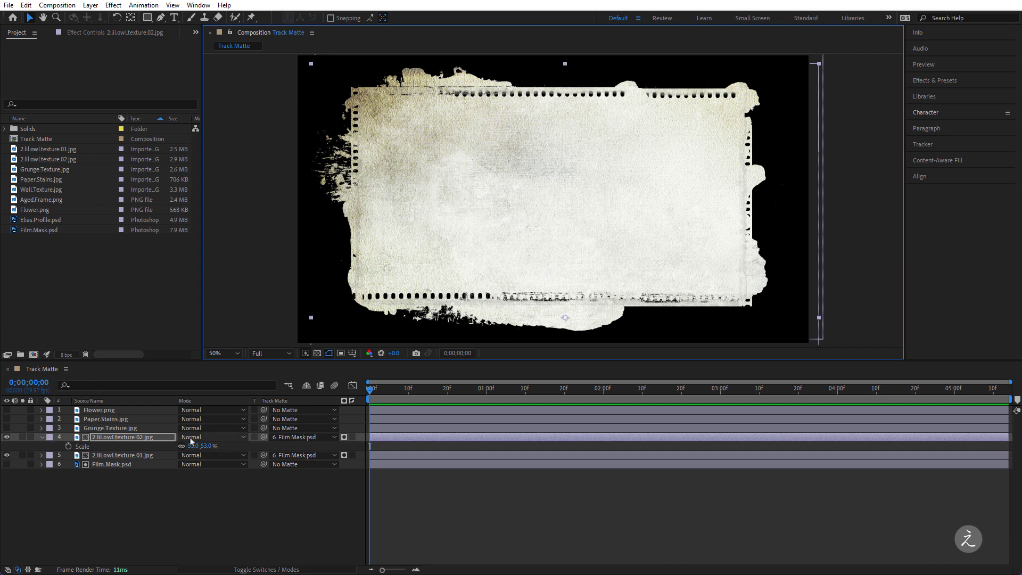
{"action": "left_click", "coordinate": [235, 441]}
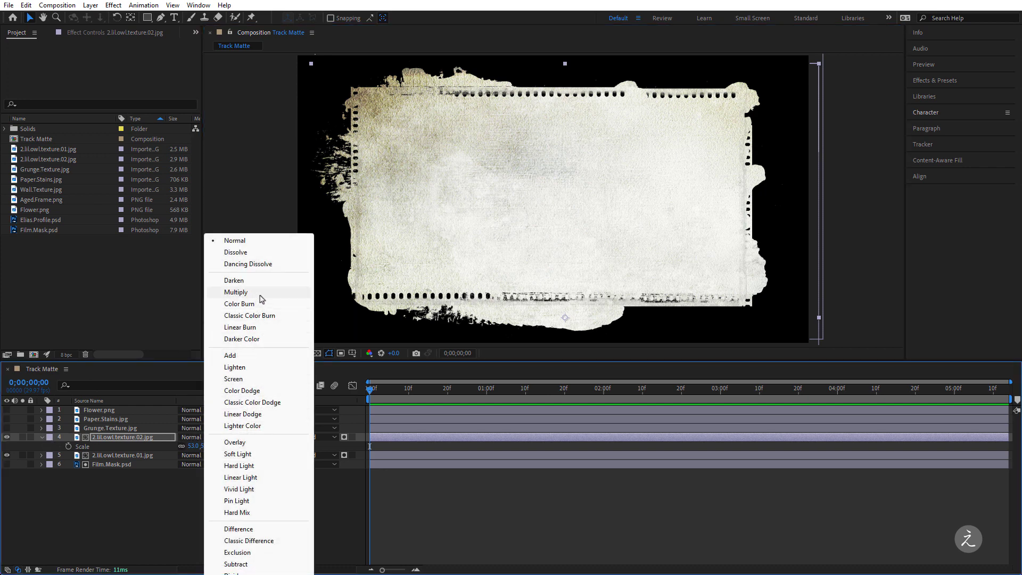
{"action": "left_click", "coordinate": [236, 293]}
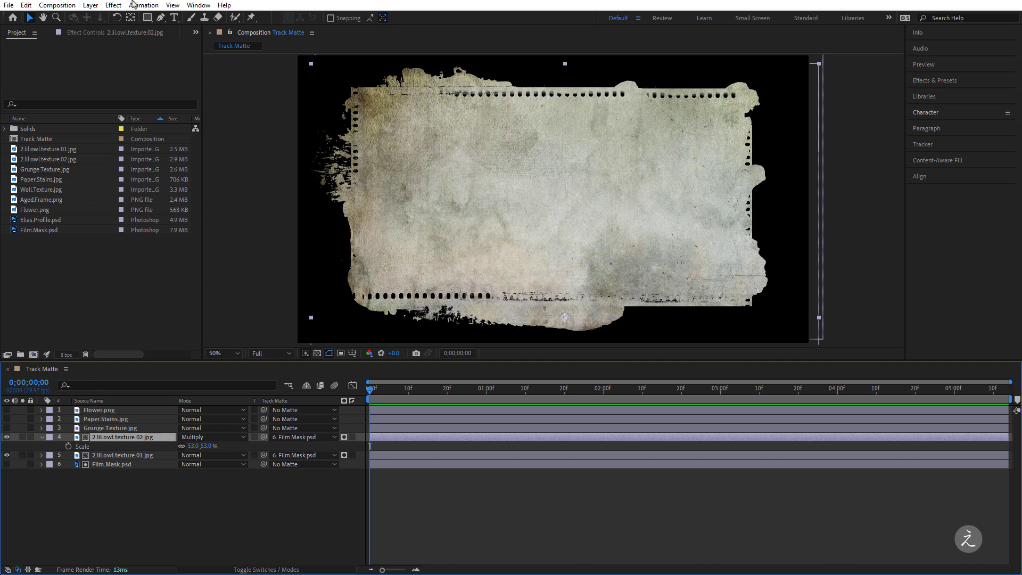
{"action": "left_click", "coordinate": [114, 4]}
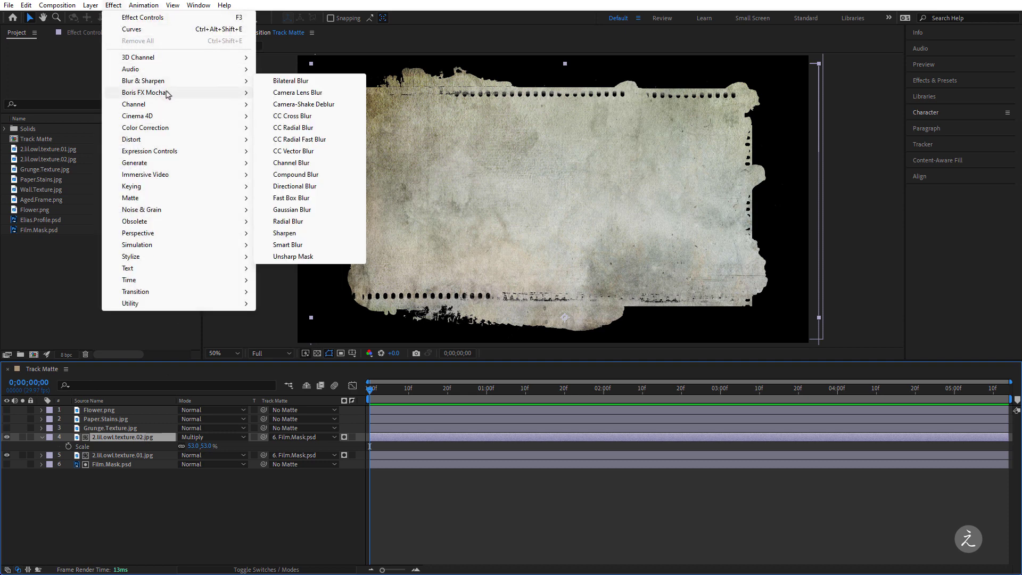
Step: Add Curves to the second owl texture, pull the Red curve down, then select the Green channel
{"action": "mouse_move", "coordinate": [145, 128]}
{"action": "left_click", "coordinate": [314, 340]}
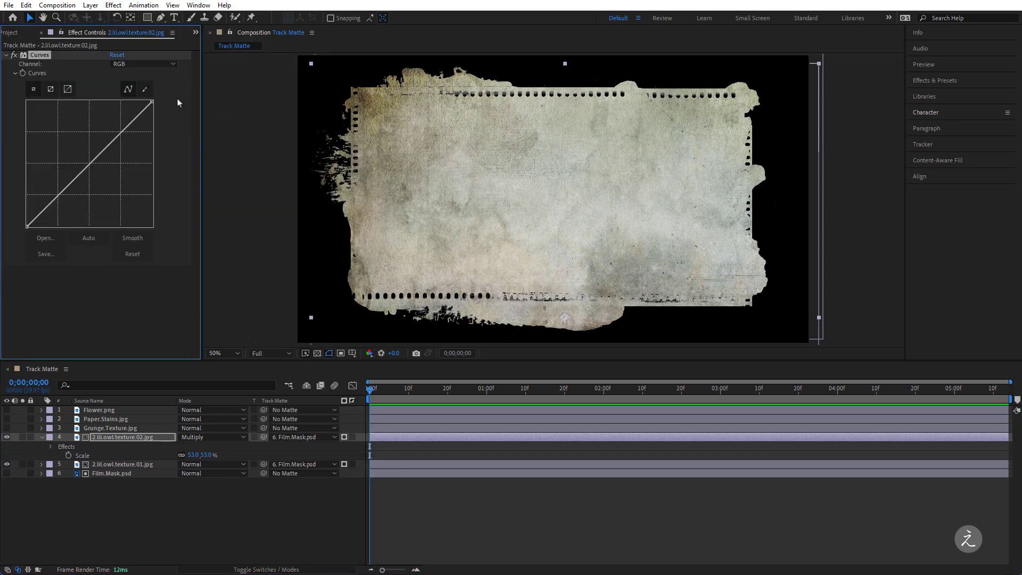
{"action": "left_click", "coordinate": [142, 71]}
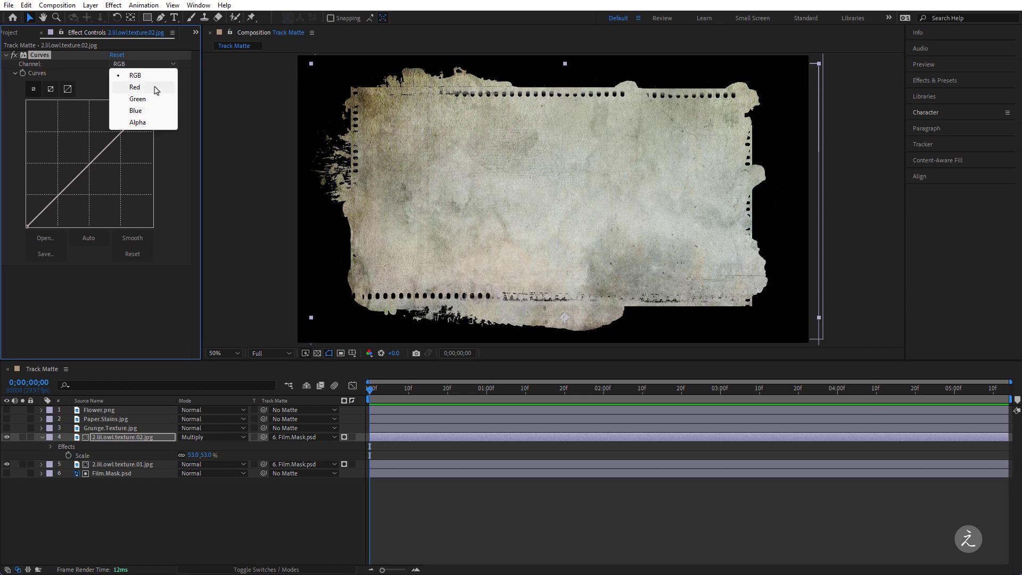
{"action": "left_click", "coordinate": [156, 88]}
{"action": "left_click_drag", "start_coordinate": [152, 102], "coordinate": [160, 128]}
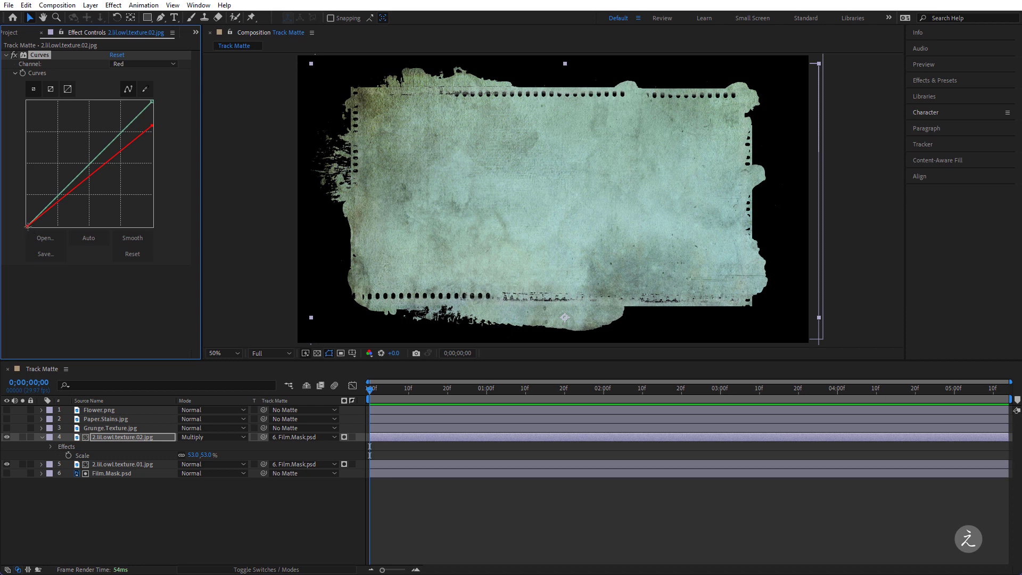
{"action": "left_click_drag", "start_coordinate": [28, 226], "coordinate": [46, 237]}
{"action": "left_click", "coordinate": [168, 64]}
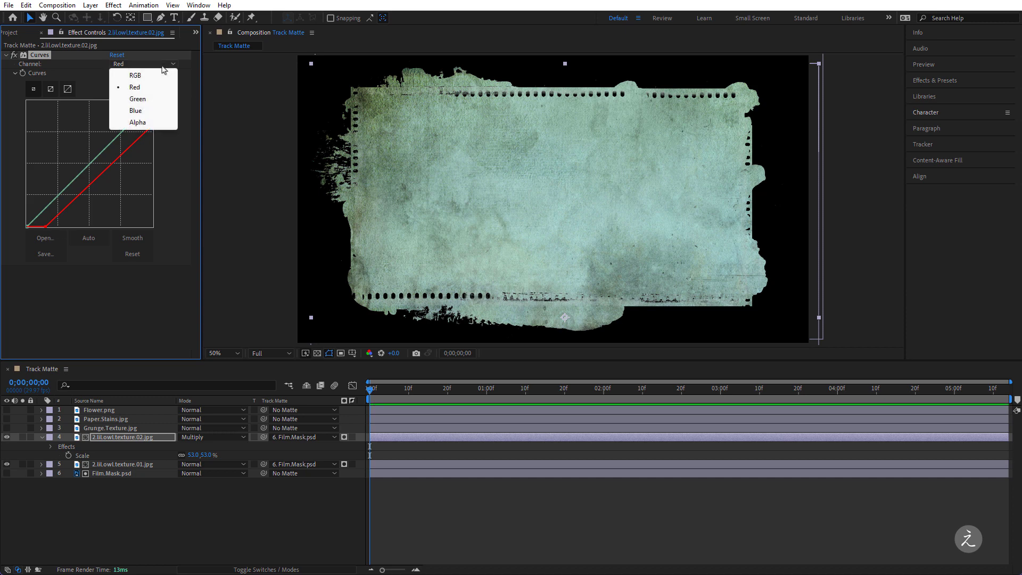
{"action": "left_click", "coordinate": [156, 101]}
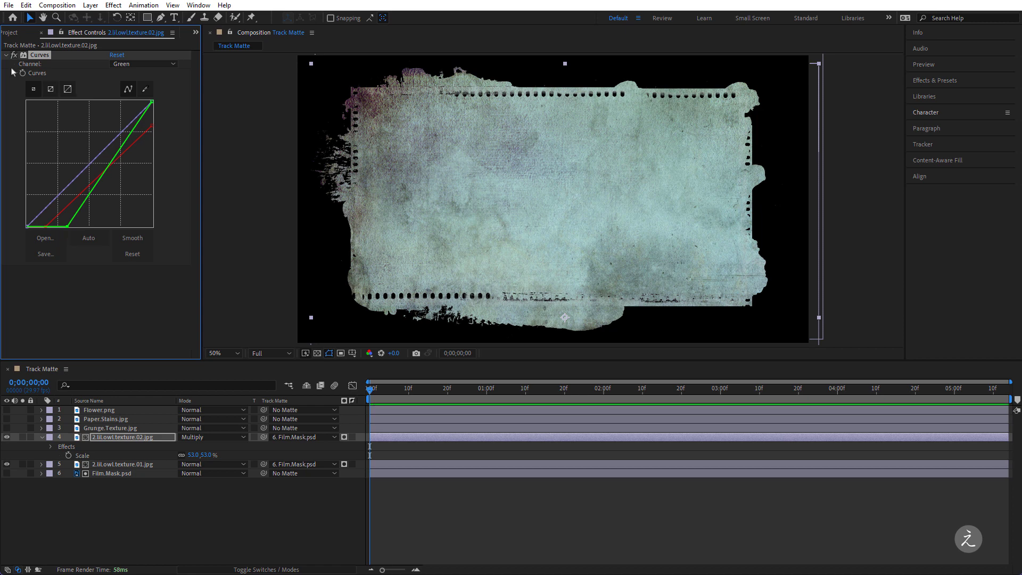
Step: Make Grunge.Texture visible and set its track matte to Film.Mask.psd
{"action": "left_click", "coordinate": [11, 33]}
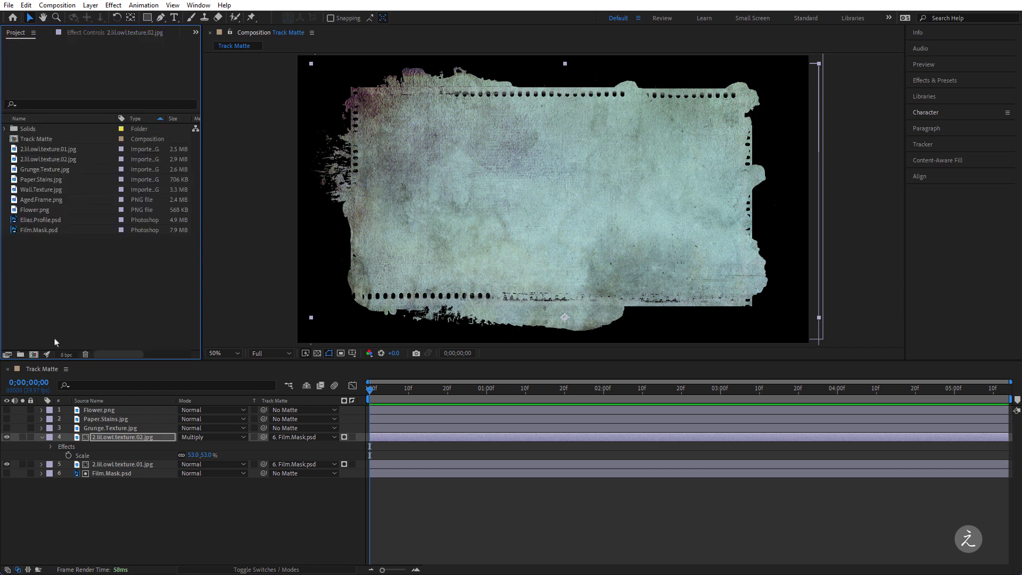
{"action": "left_click", "coordinate": [41, 438]}
{"action": "left_click", "coordinate": [104, 429]}
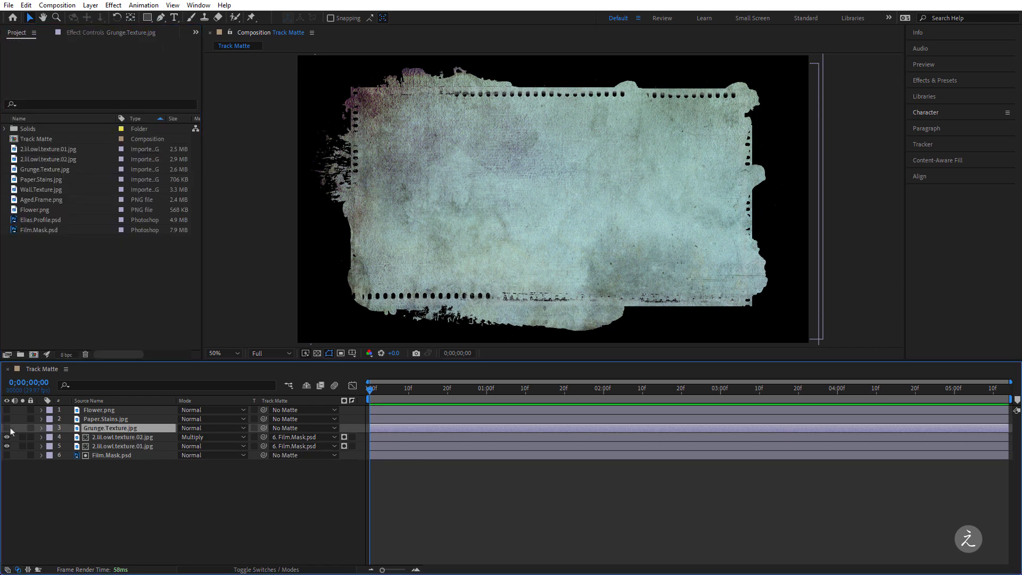
{"action": "left_click", "coordinate": [8, 429]}
{"action": "left_click", "coordinate": [318, 429]}
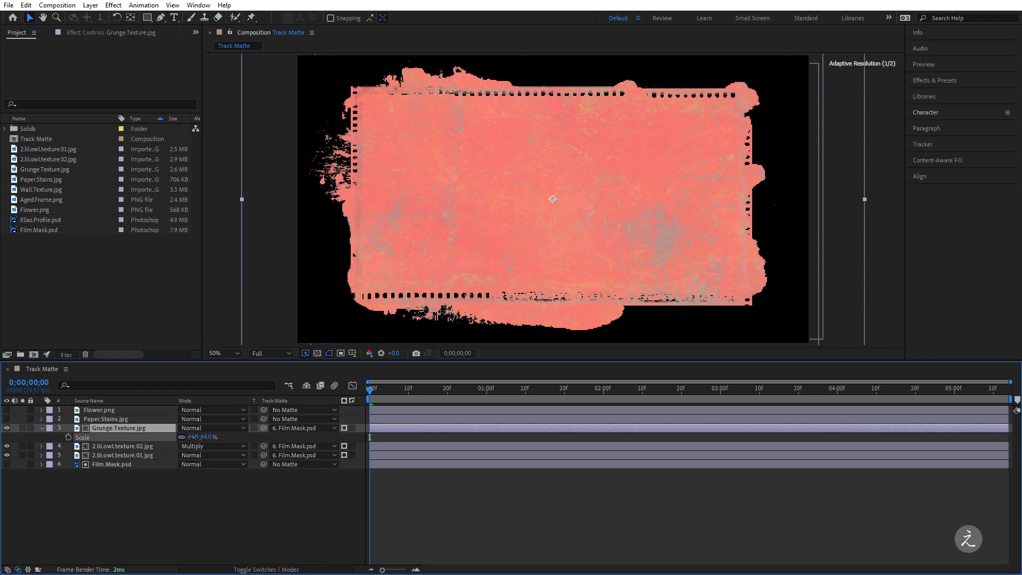
Step: Set Grunge.Texture to 52% scale with Soft Light blending
{"action": "left_click", "coordinate": [198, 437]}
{"action": "left_click", "coordinate": [221, 429]}
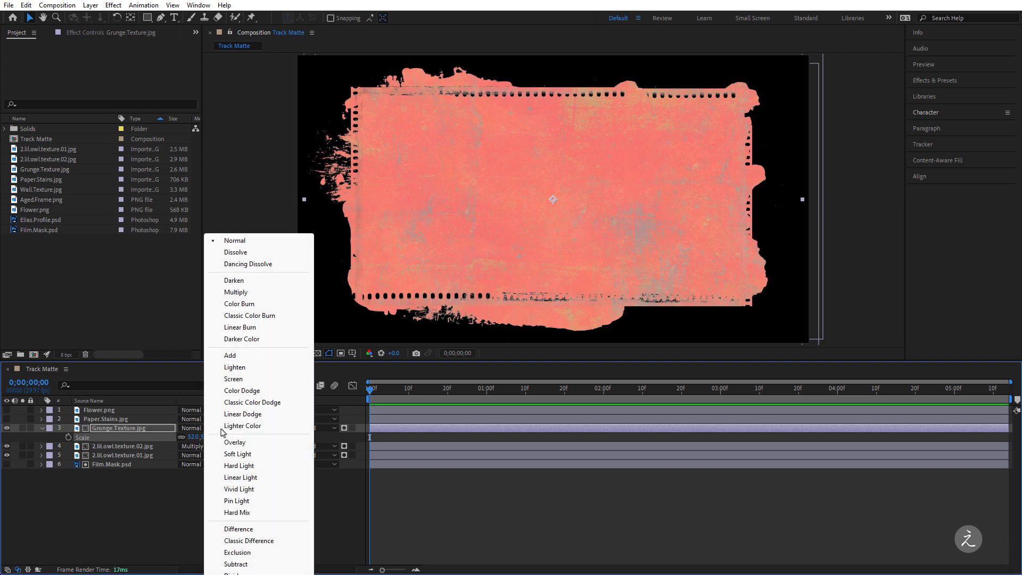
{"action": "left_click", "coordinate": [269, 456]}
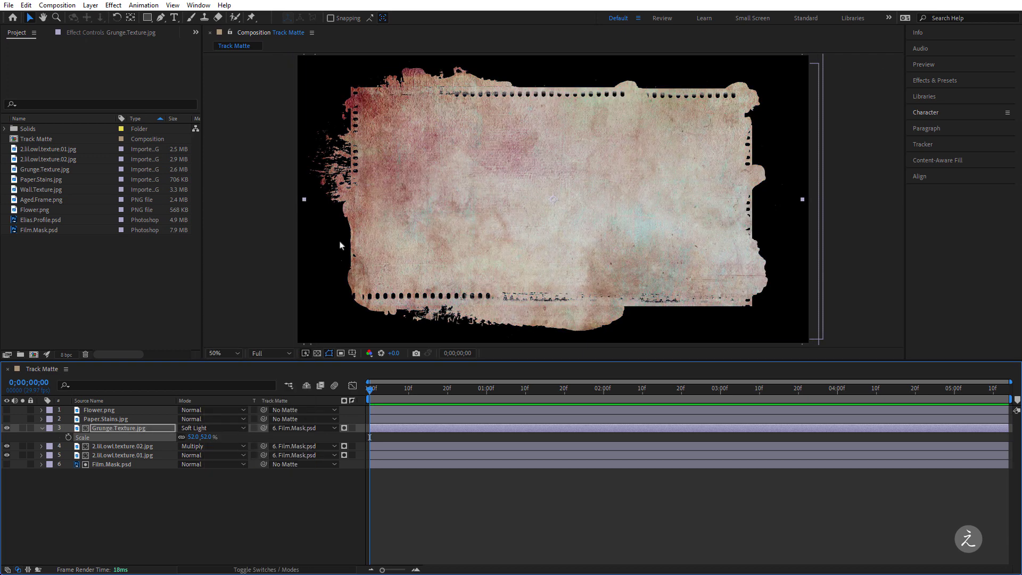
{"action": "left_click", "coordinate": [290, 243]}
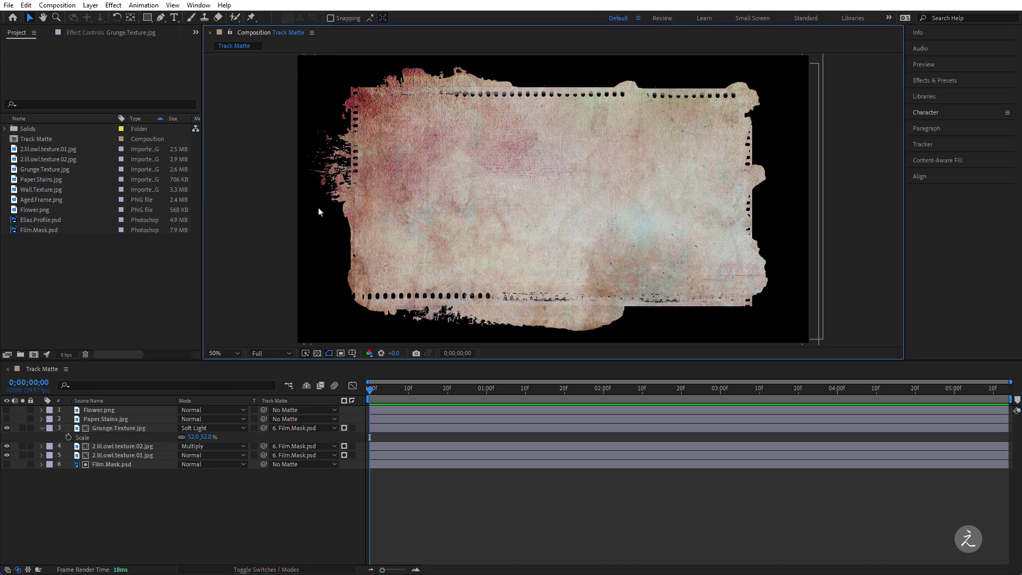
Step: Show Paper.Stains.jpg, matte it to Film.Mask.psd, and set its mode to Multiply
{"action": "left_click", "coordinate": [41, 428]}
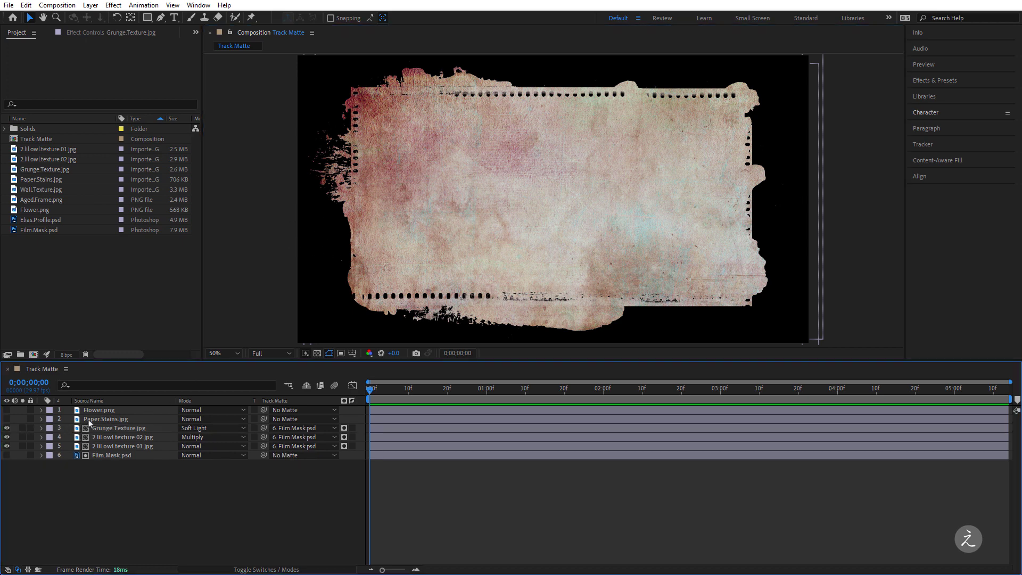
{"action": "left_click", "coordinate": [91, 419]}
{"action": "left_click", "coordinate": [6, 418]}
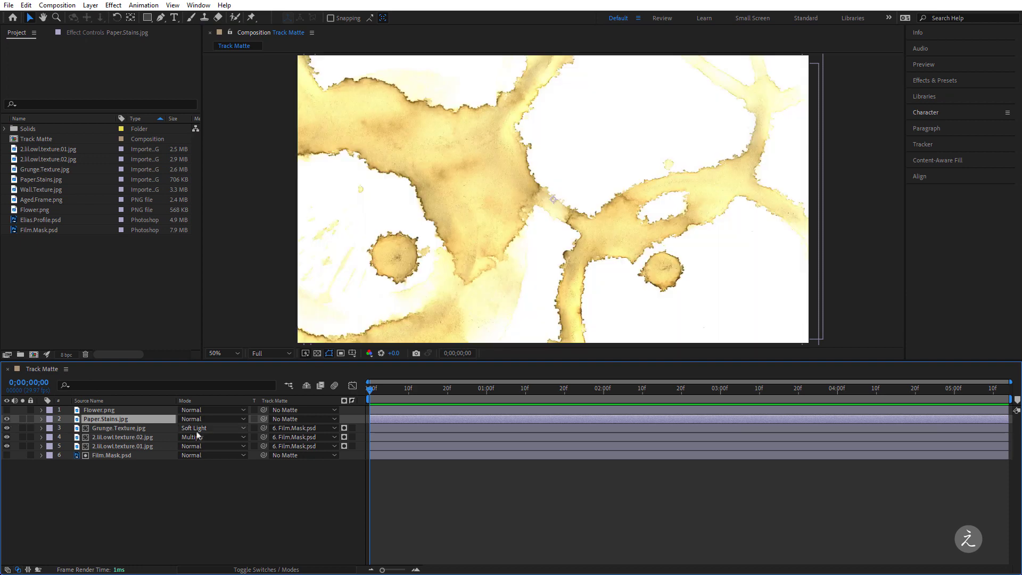
{"action": "left_click", "coordinate": [310, 419]}
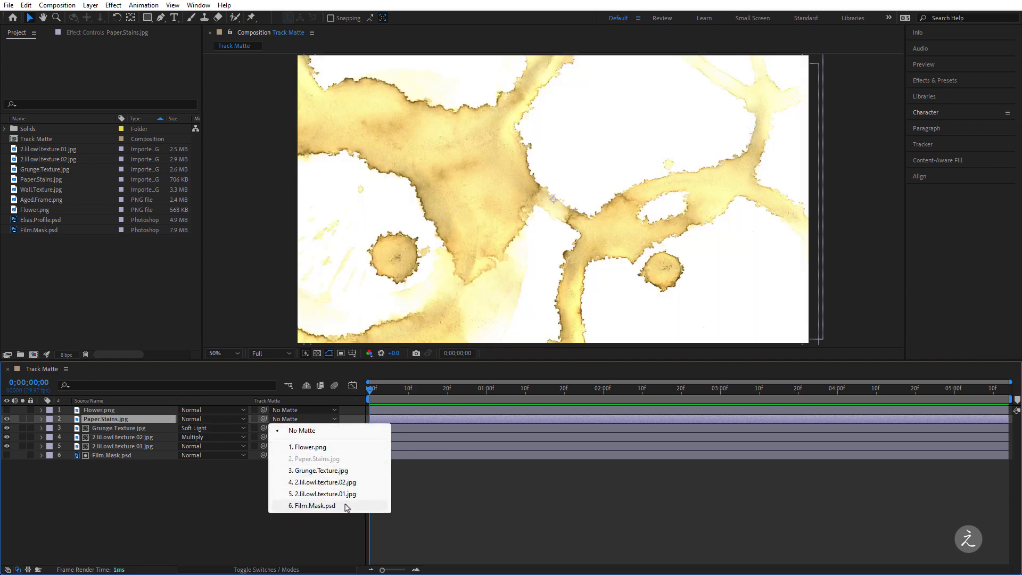
{"action": "left_click", "coordinate": [346, 507]}
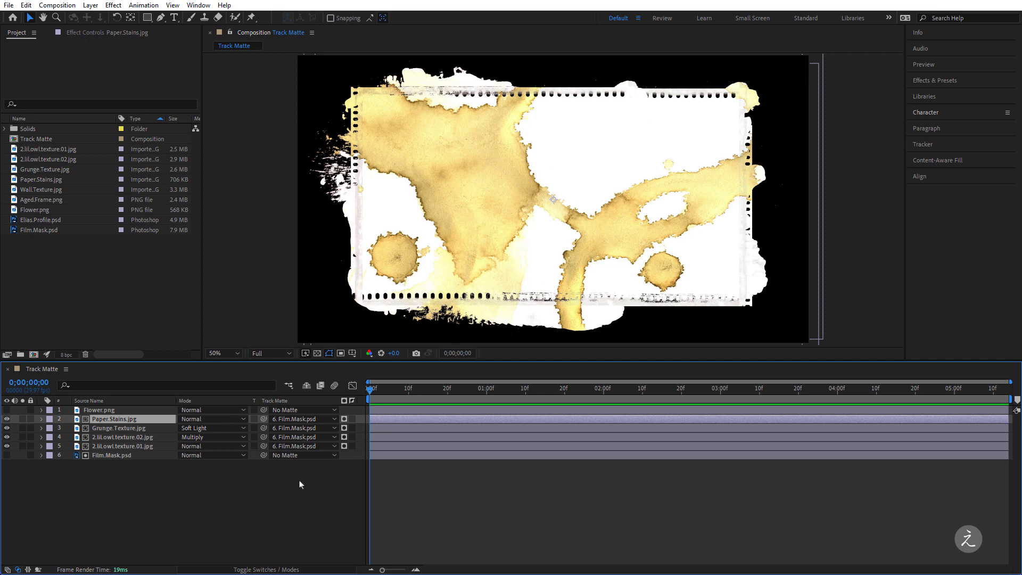
{"action": "left_click", "coordinate": [210, 420]}
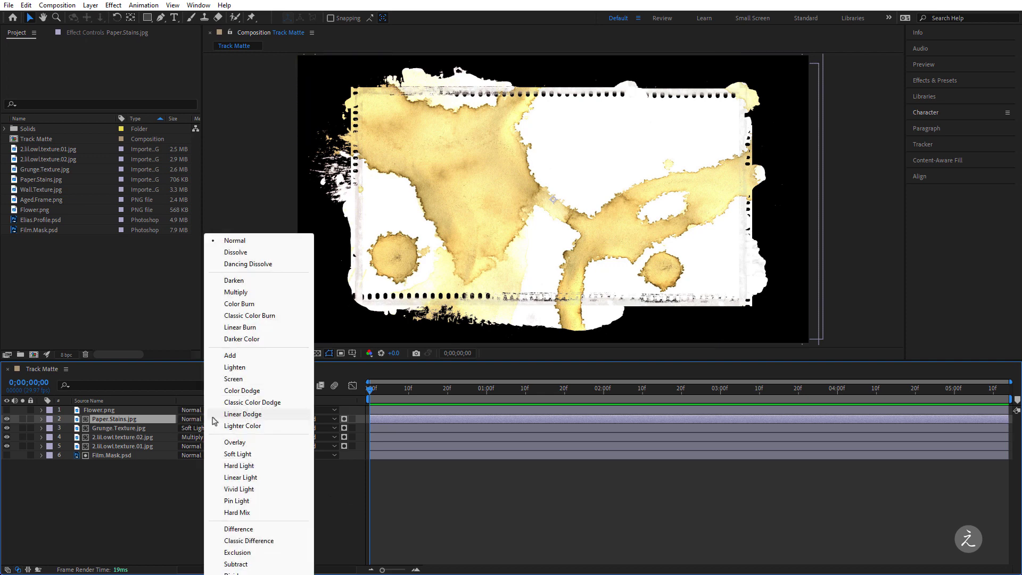
{"action": "left_click", "coordinate": [267, 296]}
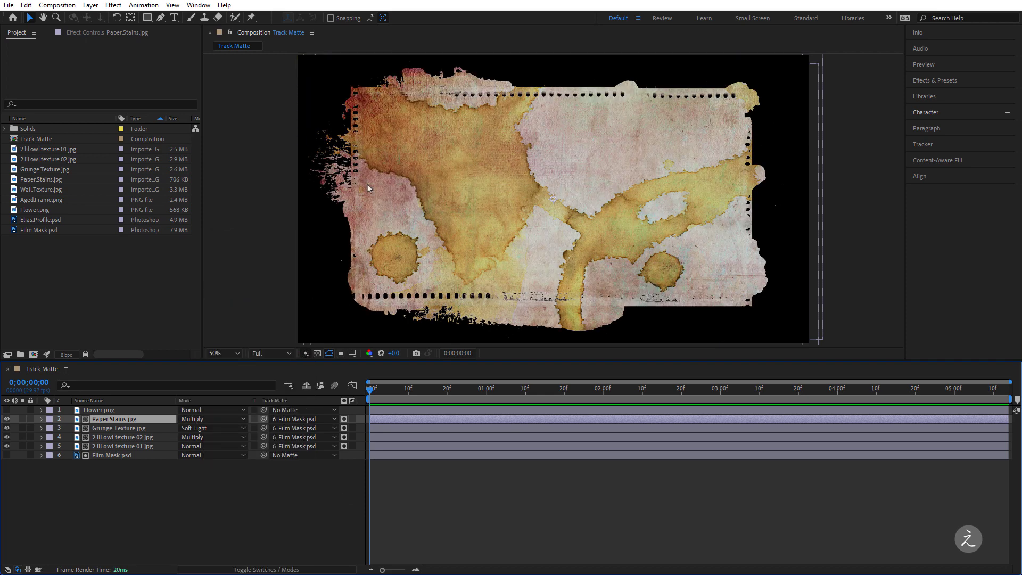
Step: Shrink the paper stains to 26% and place them near the frame's lower right
{"action": "key", "text": "s"}
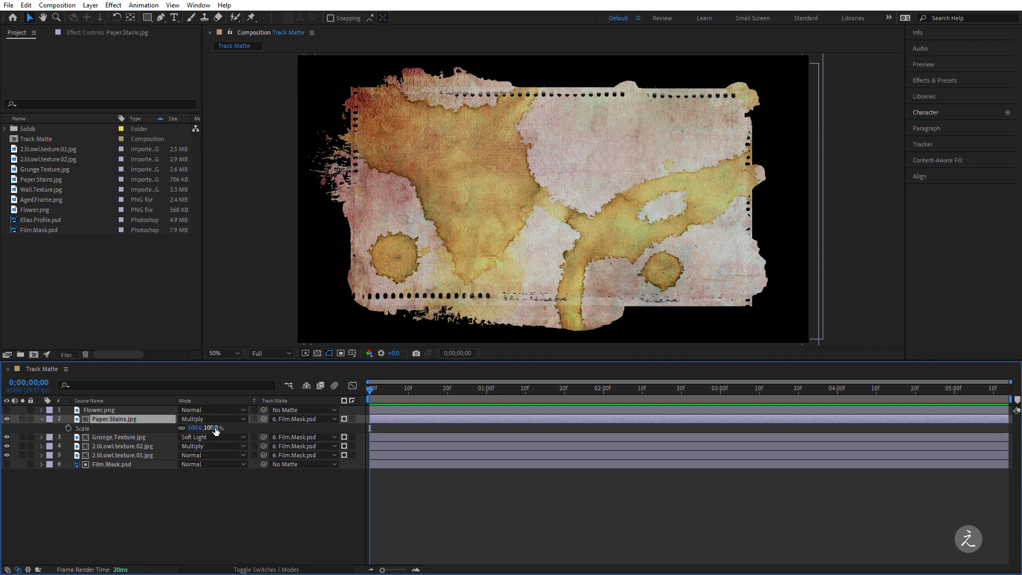
{"action": "mouse_move", "coordinate": [200, 428]}
{"action": "left_mouse_down"}
{"action": "mouse_move", "coordinate": [232, 428]}
{"action": "mouse_move", "coordinate": [182, 428]}
{"action": "left_mouse_up"}
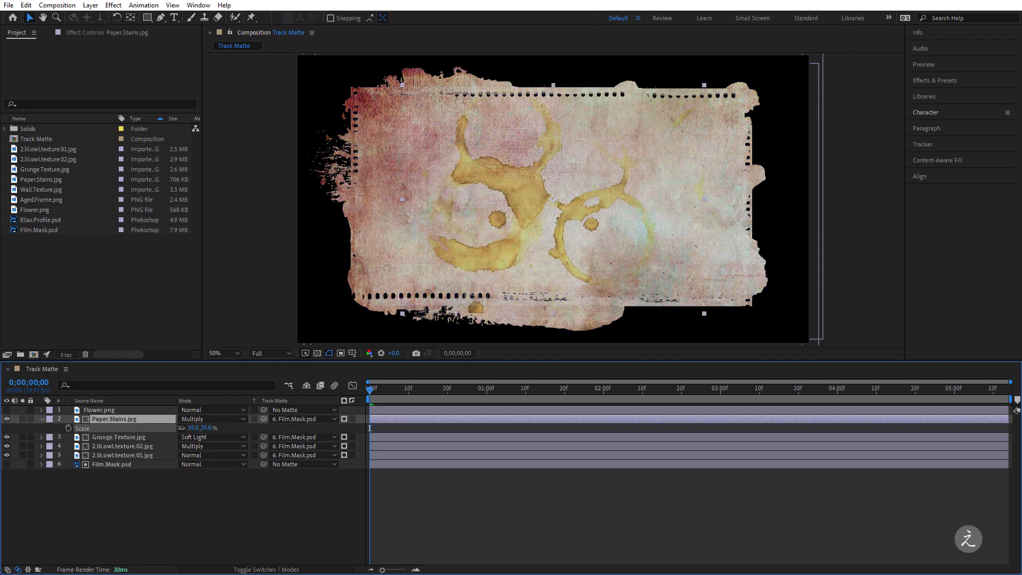
{"action": "mouse_move", "coordinate": [543, 240]}
{"action": "left_mouse_down"}
{"action": "mouse_move", "coordinate": [708, 276]}
{"action": "mouse_move", "coordinate": [717, 265]}
{"action": "left_mouse_up"}
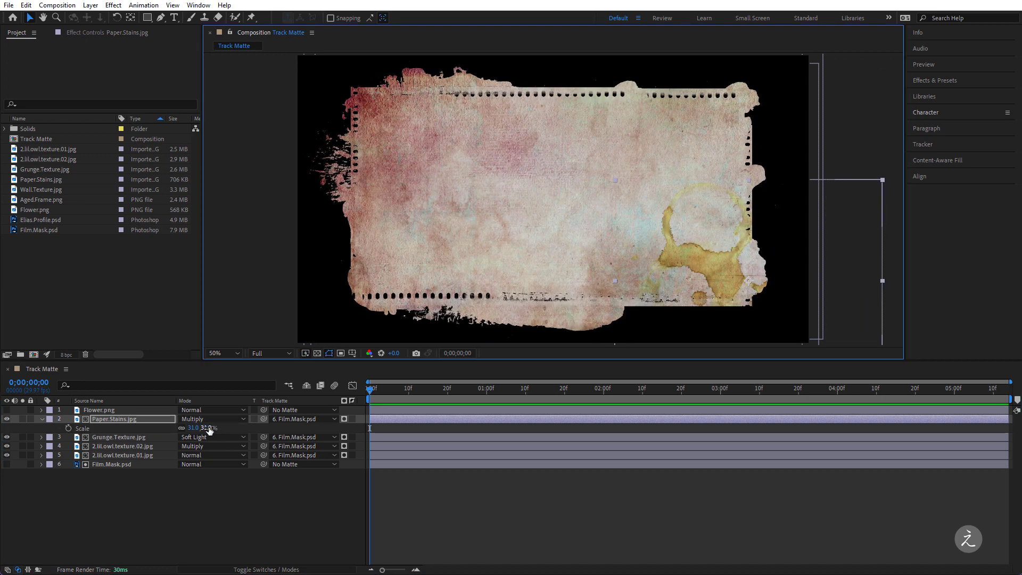
{"action": "left_click_drag", "start_coordinate": [202, 428], "coordinate": [187, 428]}
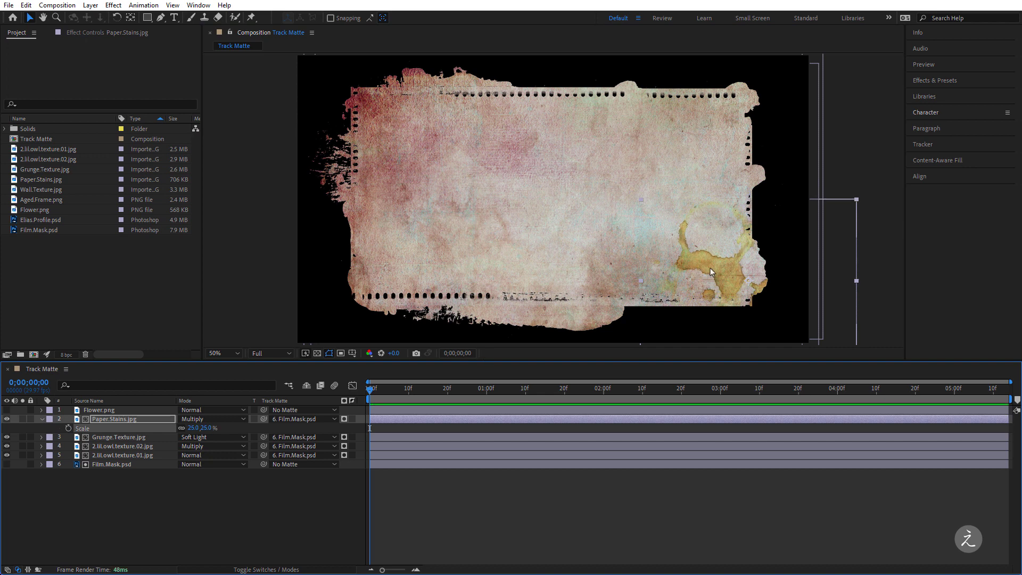
{"action": "left_click_drag", "start_coordinate": [710, 268], "coordinate": [696, 258]}
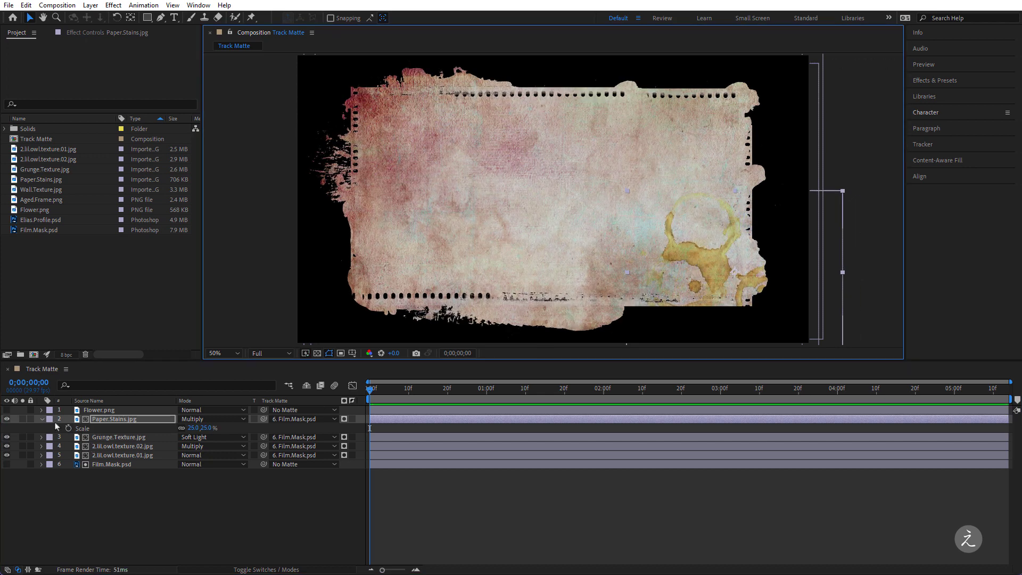
Step: Show Flower.png, set its mode to Multiply, and matte it to Film.Mask.psd
{"action": "left_click", "coordinate": [41, 418]}
{"action": "left_click", "coordinate": [6, 410]}
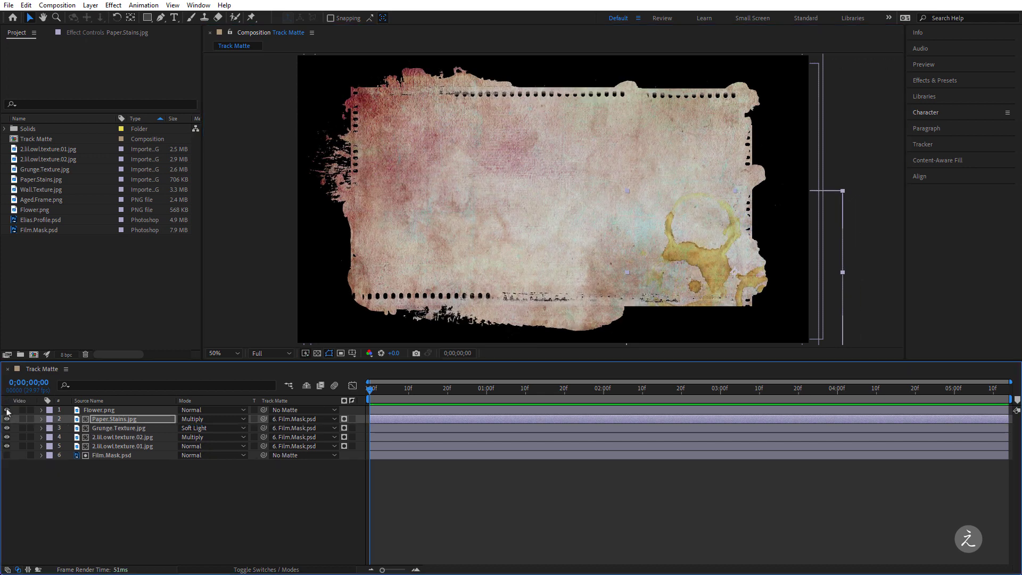
{"action": "left_click", "coordinate": [113, 410]}
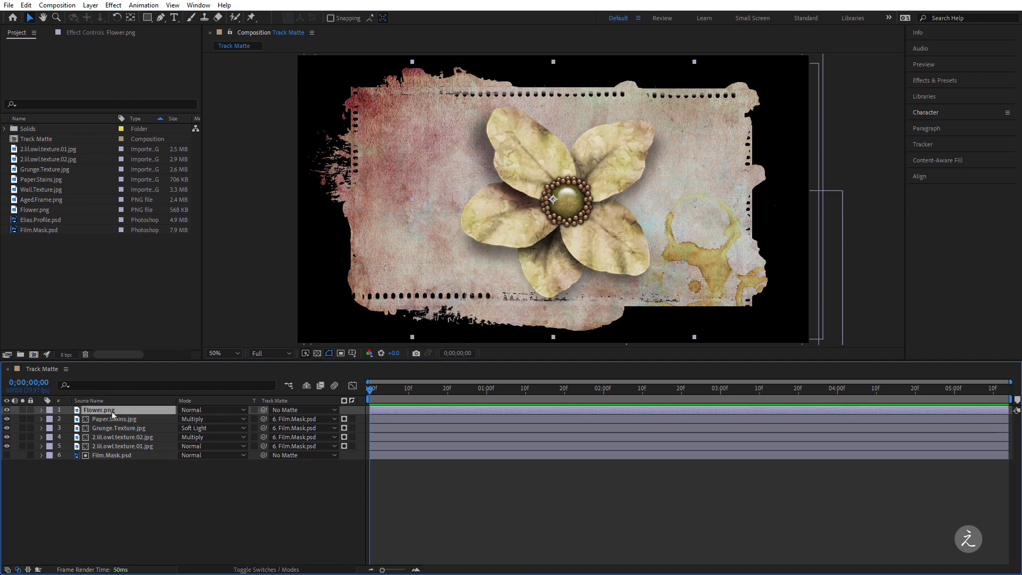
{"action": "left_click", "coordinate": [236, 410]}
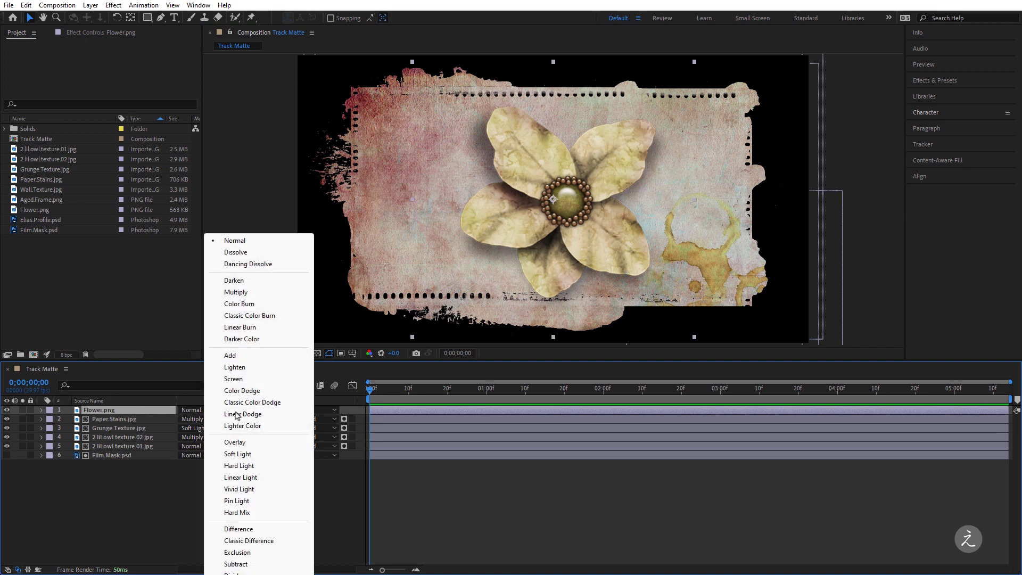
{"action": "left_click", "coordinate": [259, 293]}
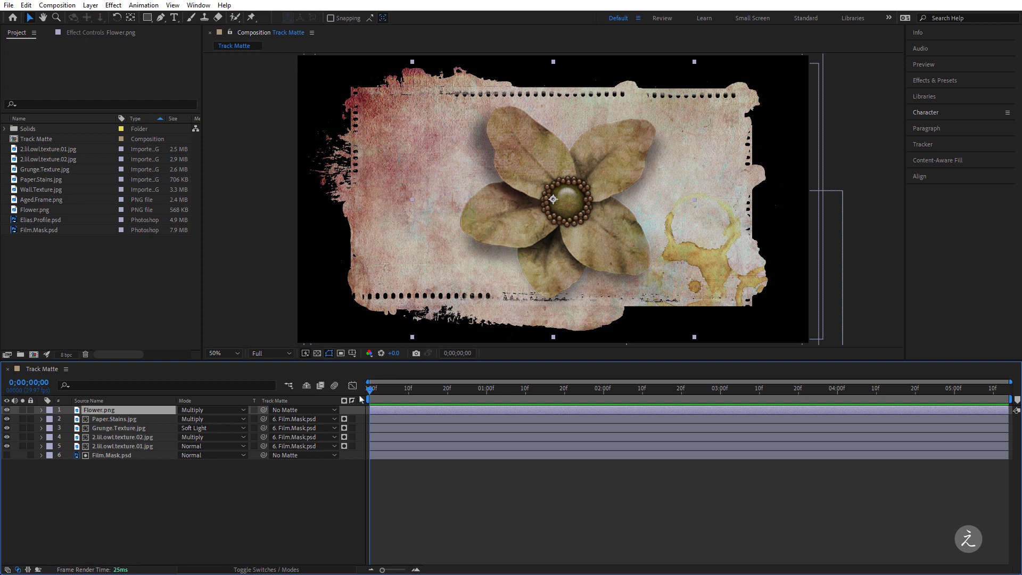
{"action": "left_click", "coordinate": [306, 411]}
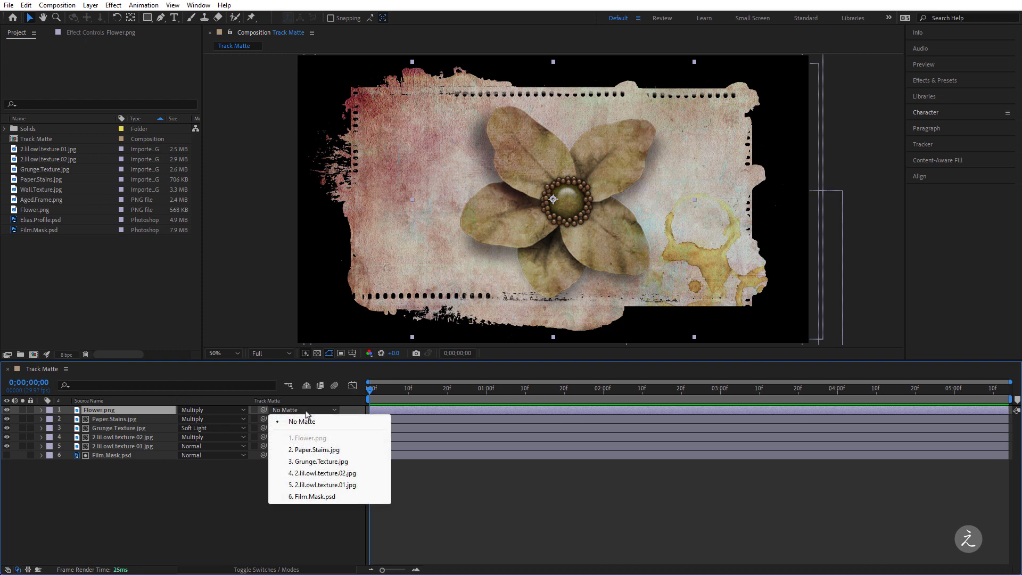
{"action": "left_click", "coordinate": [357, 498]}
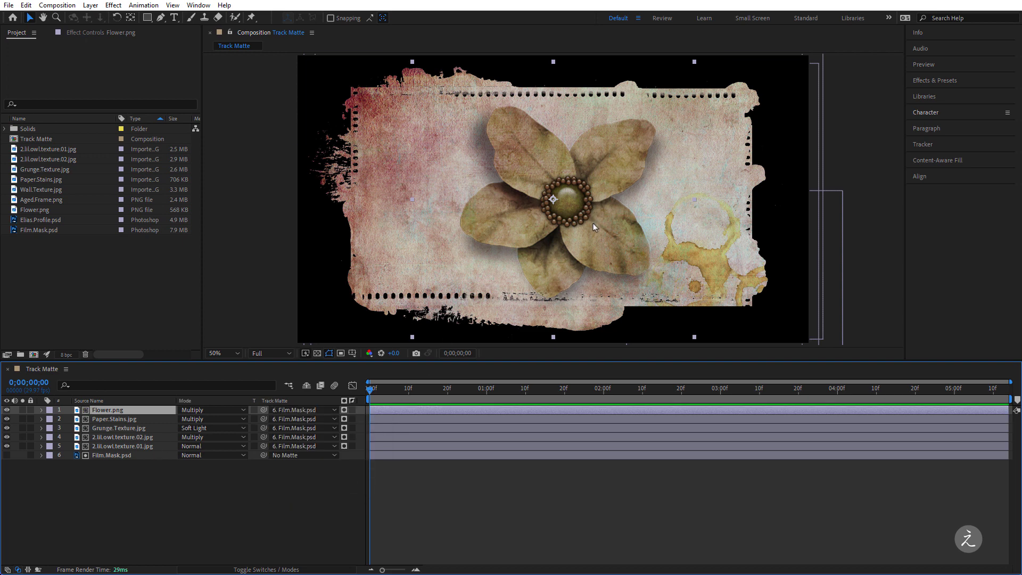
Step: Place the flower at the top-left corner at 54% scale and collapse its properties
{"action": "left_click_drag", "start_coordinate": [593, 223], "coordinate": [416, 153]}
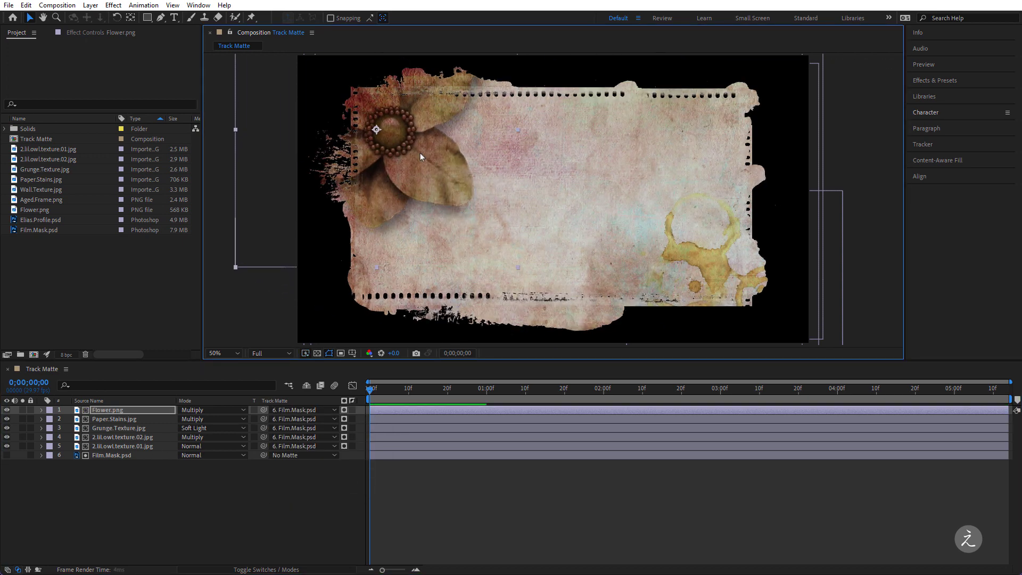
{"action": "key", "text": "s"}
{"action": "mouse_move", "coordinate": [209, 419]}
{"action": "left_mouse_down"}
{"action": "mouse_move", "coordinate": [160, 419]}
{"action": "mouse_move", "coordinate": [184, 422]}
{"action": "left_mouse_up"}
{"action": "left_click_drag", "start_coordinate": [412, 151], "coordinate": [412, 140]}
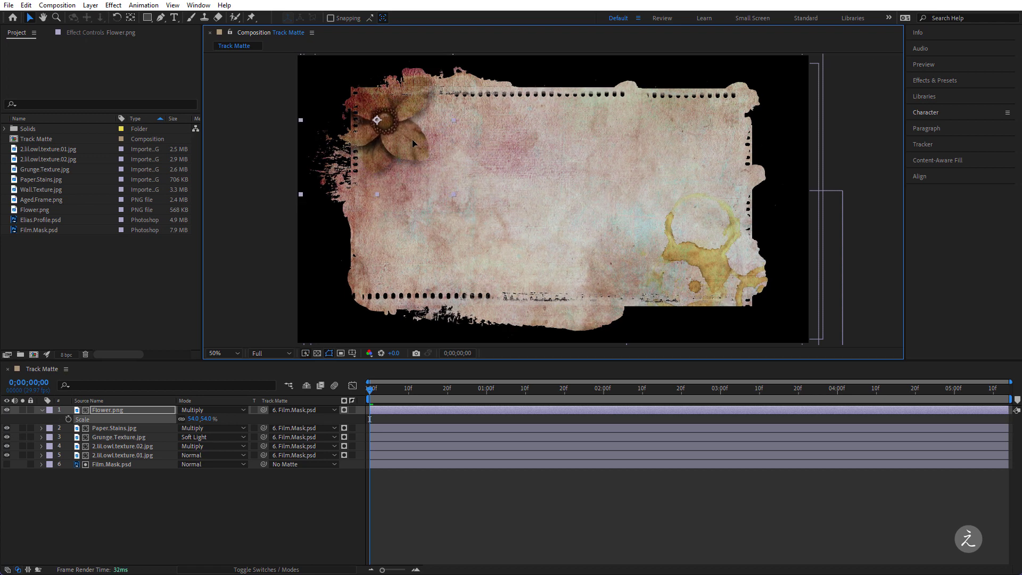
{"action": "left_click", "coordinate": [277, 291]}
{"action": "left_click", "coordinate": [41, 410]}
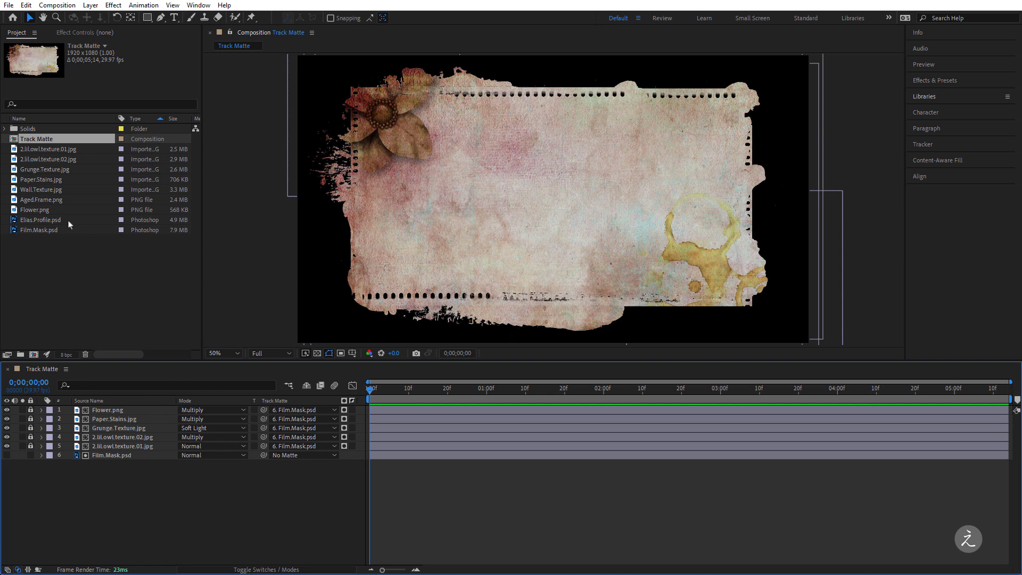
Step: Add Aged.Frame.png as the top layer and scale it to 39%
{"action": "left_click_drag", "start_coordinate": [72, 202], "coordinate": [140, 401]}
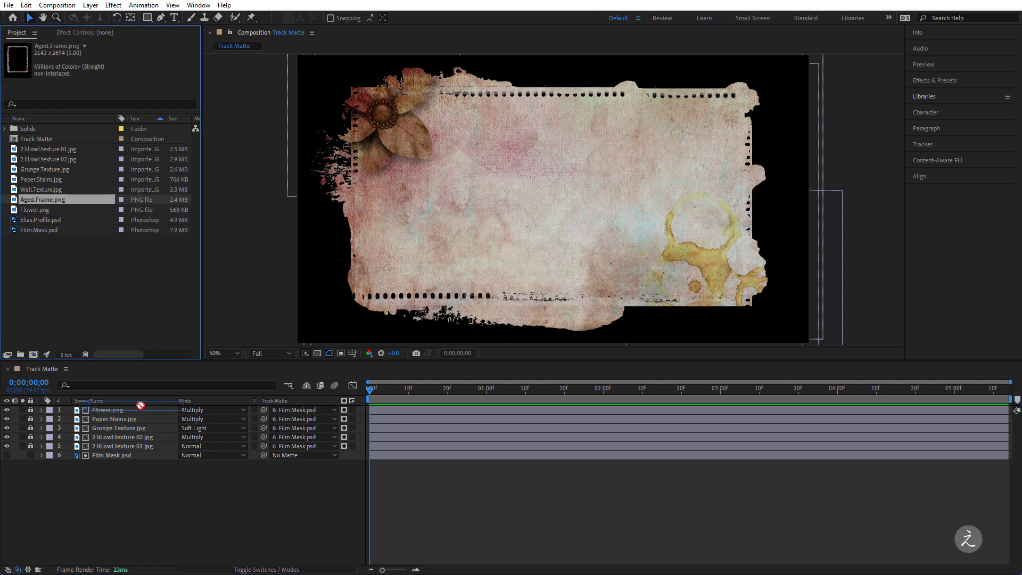
{"action": "left_click_drag", "start_coordinate": [140, 400], "coordinate": [142, 407]}
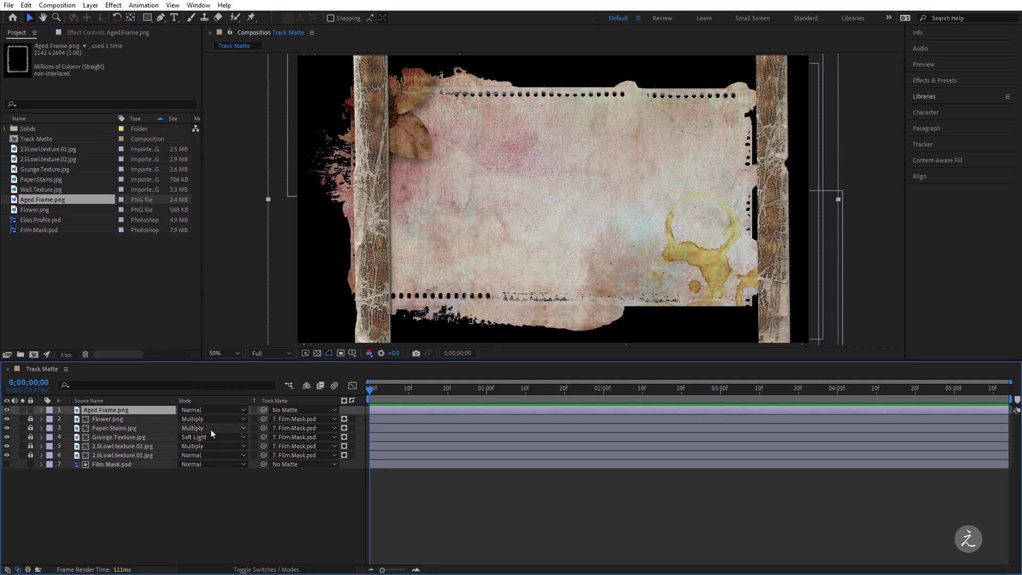
{"action": "key", "text": "s"}
{"action": "left_click_drag", "start_coordinate": [212, 421], "coordinate": [180, 420]}
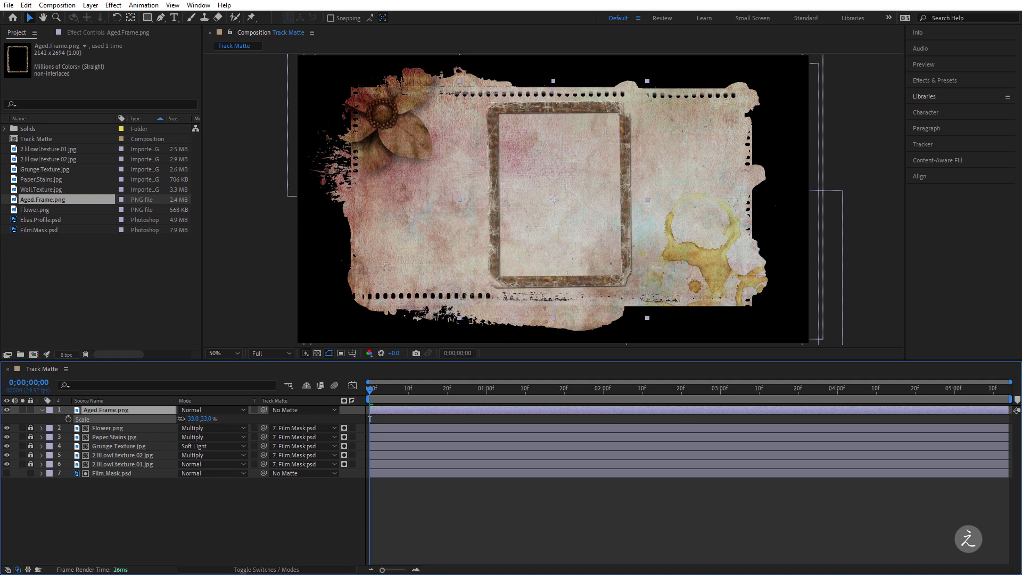
Step: Rotate the aged frame 91° and move it slightly up on the paper
{"action": "key", "text": "r"}
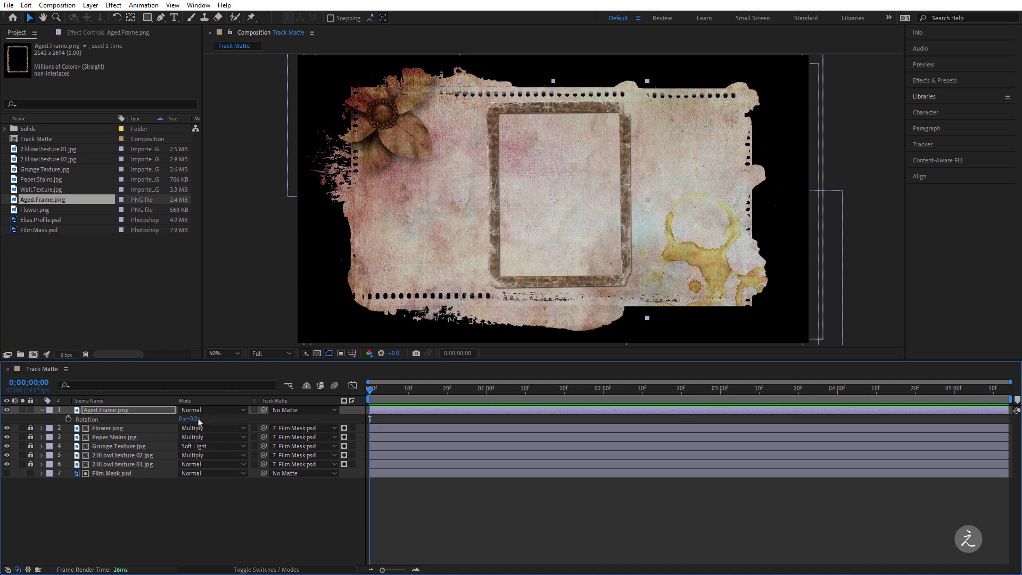
{"action": "left_click", "coordinate": [195, 422]}
{"action": "type", "text": "9"}
{"action": "key", "text": "Return"}
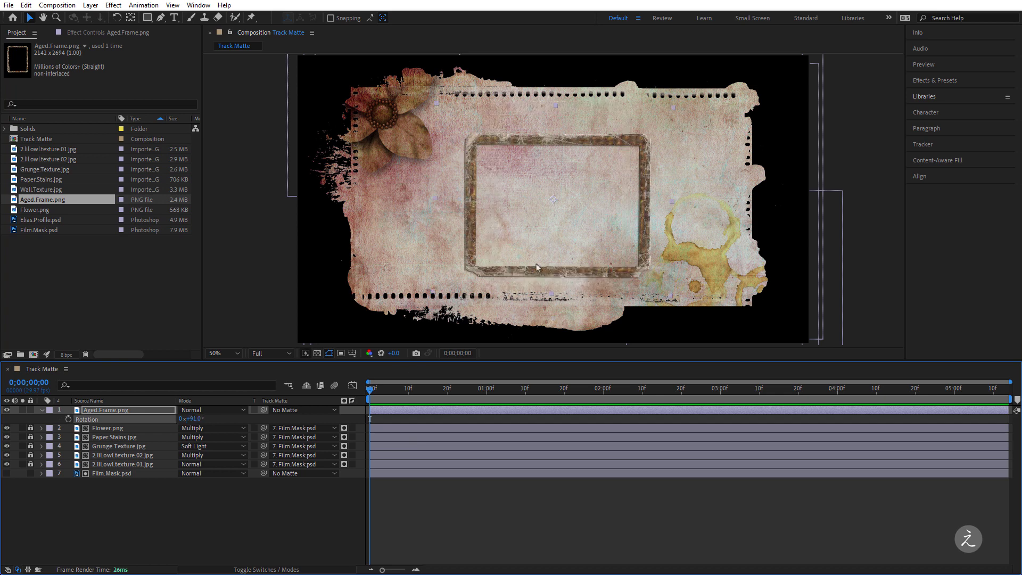
{"action": "left_click_drag", "start_coordinate": [546, 273], "coordinate": [543, 257]}
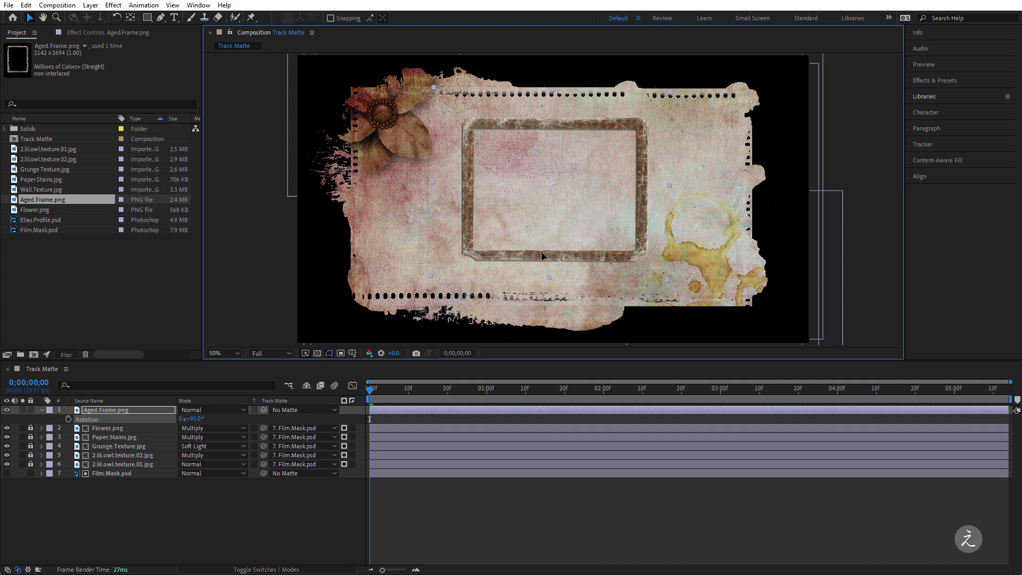
{"action": "left_click", "coordinate": [189, 511]}
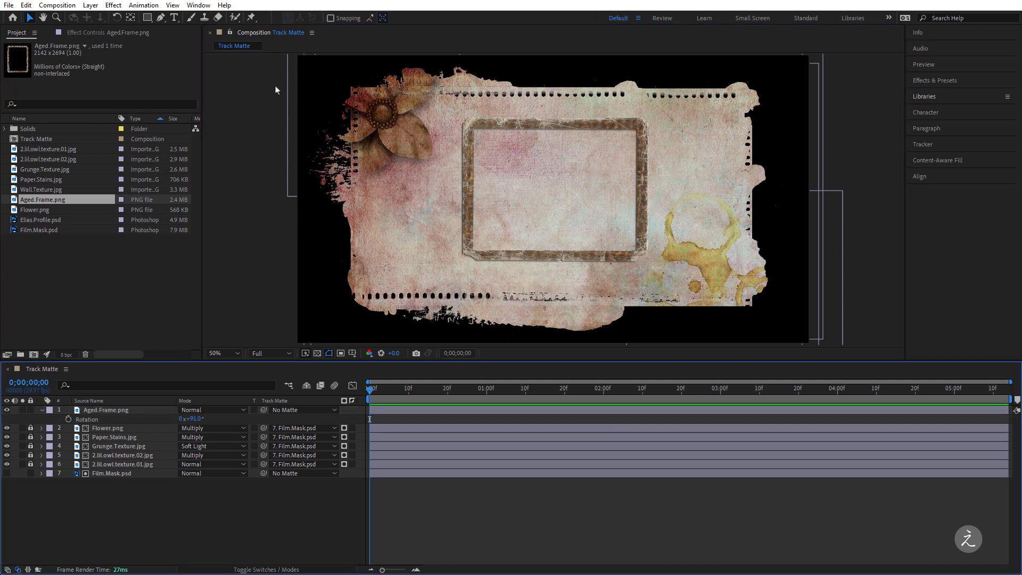
Step: Draw a rectangle shape covering the aged frame's inner opening
{"action": "left_click", "coordinate": [147, 17]}
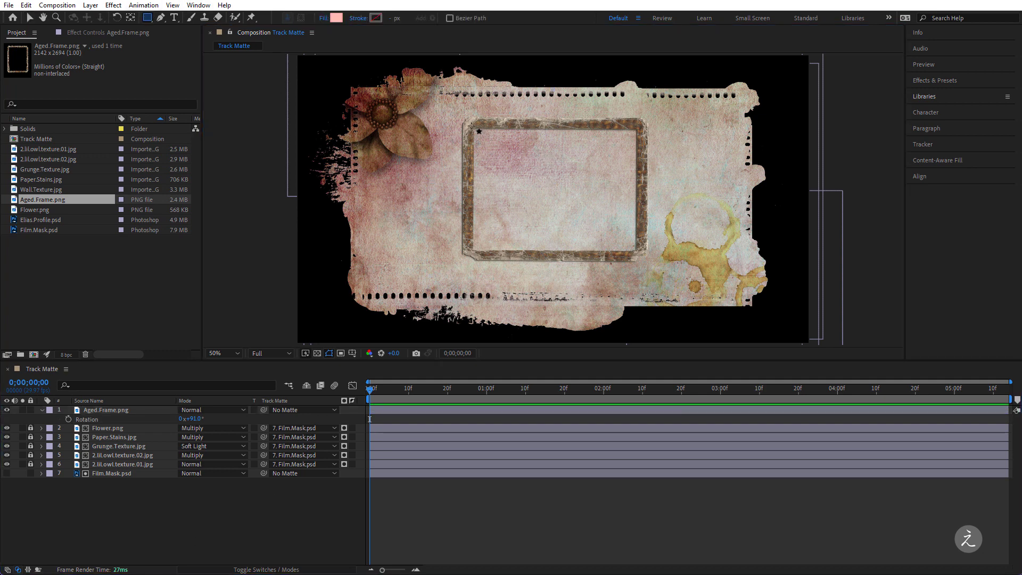
{"action": "left_click_drag", "start_coordinate": [471, 125], "coordinate": [640, 253]}
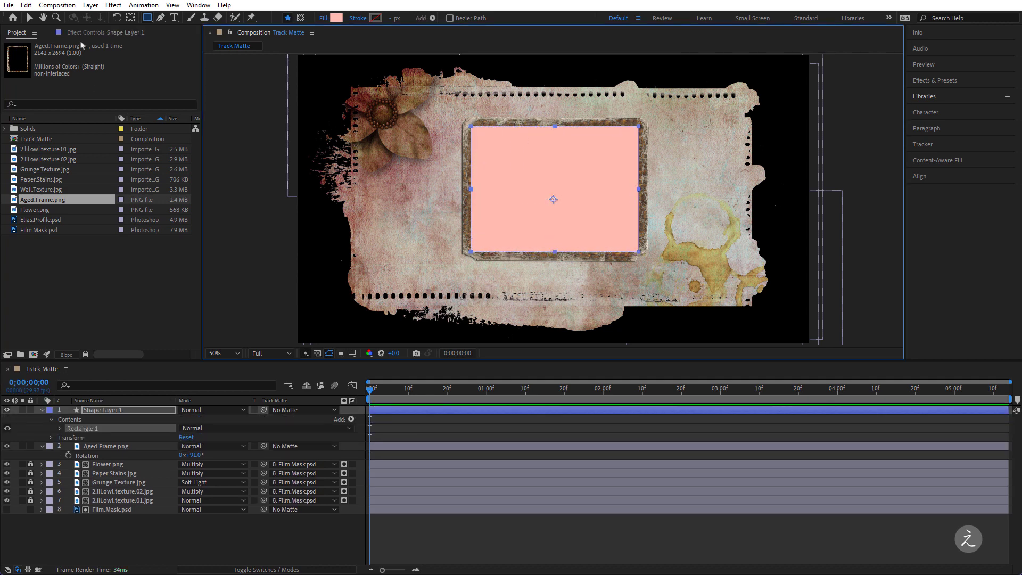
{"action": "left_click", "coordinate": [29, 17]}
Step: Rename the shape layer Box, move it below Aged.Frame.png, and hide it
{"action": "left_click", "coordinate": [133, 409]}
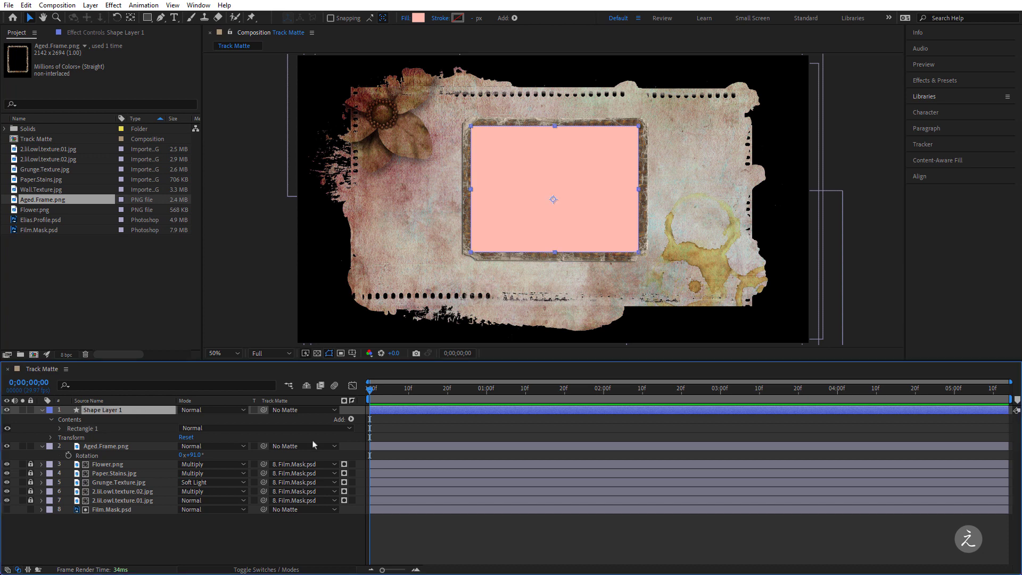
{"action": "key", "text": "Return"}
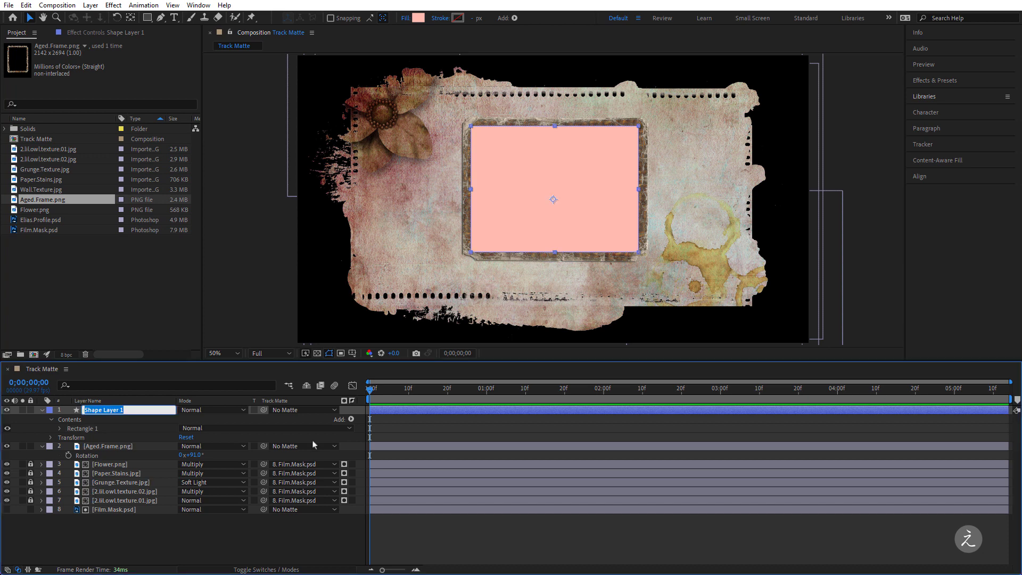
{"action": "type", "text": "Box"}
{"action": "key", "text": "Return"}
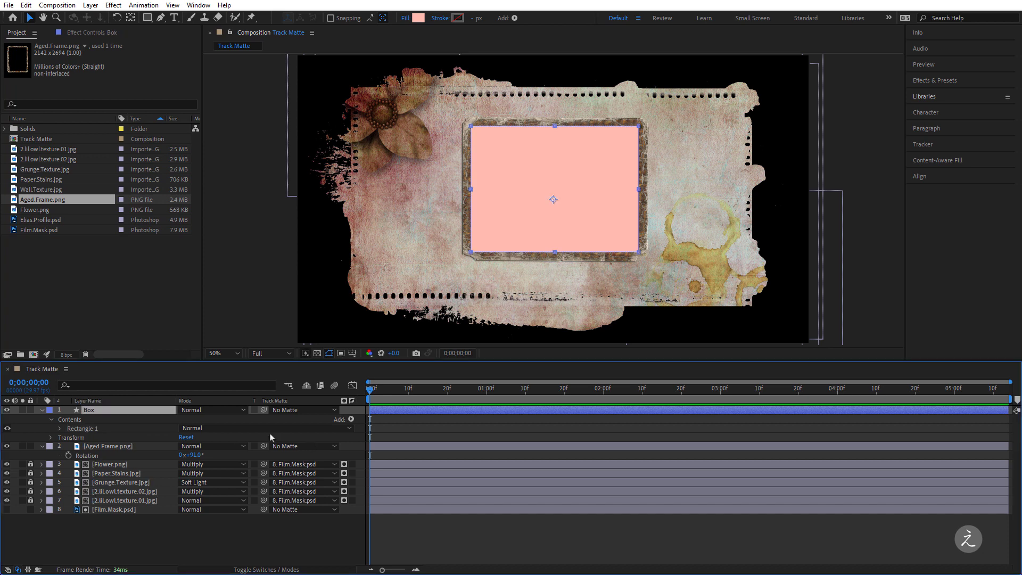
{"action": "left_click_drag", "start_coordinate": [142, 409], "coordinate": [141, 449]}
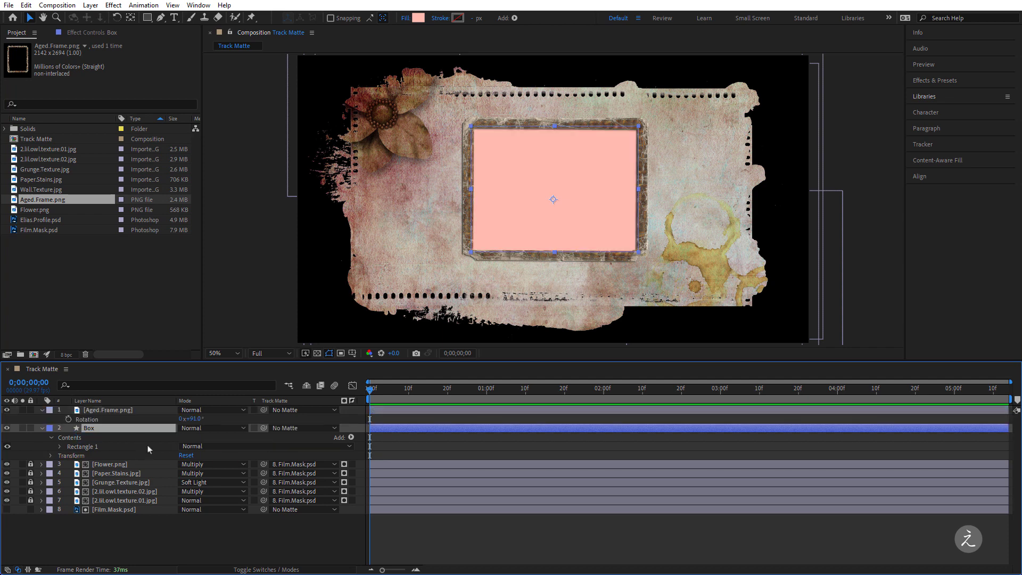
{"action": "left_click", "coordinate": [7, 428]}
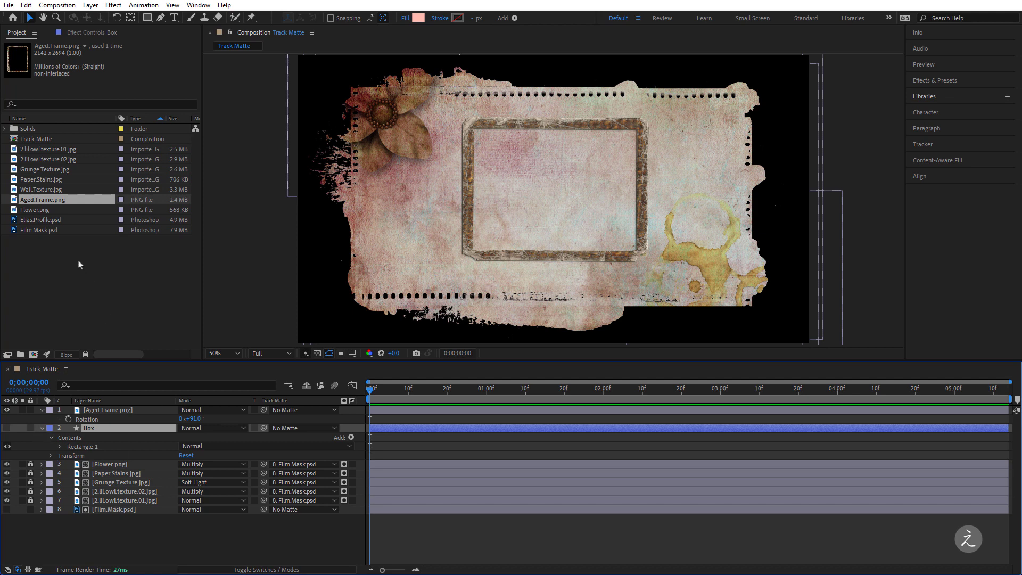
Step: Add Elias.Profile.psd below Box, scale it to 45%, and nudge it up into the frame
{"action": "left_click_drag", "start_coordinate": [52, 221], "coordinate": [132, 443]}
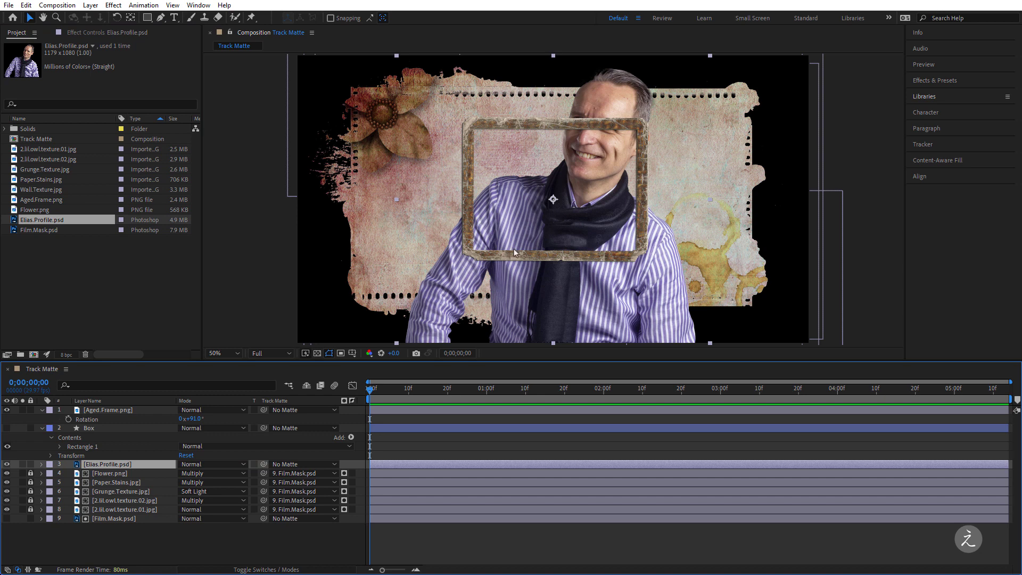
{"action": "key", "text": "s"}
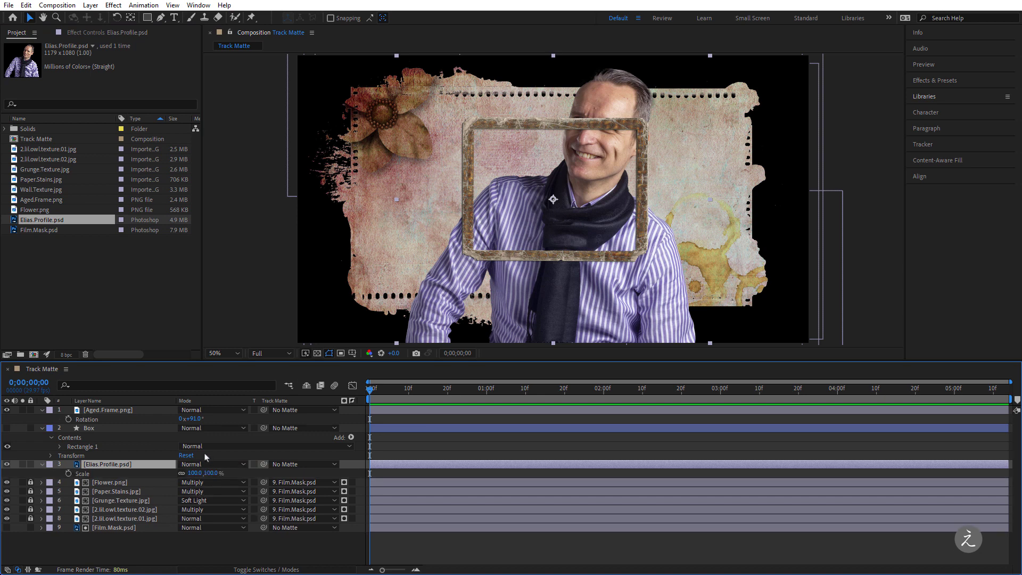
{"action": "left_click_drag", "start_coordinate": [211, 474], "coordinate": [168, 474]}
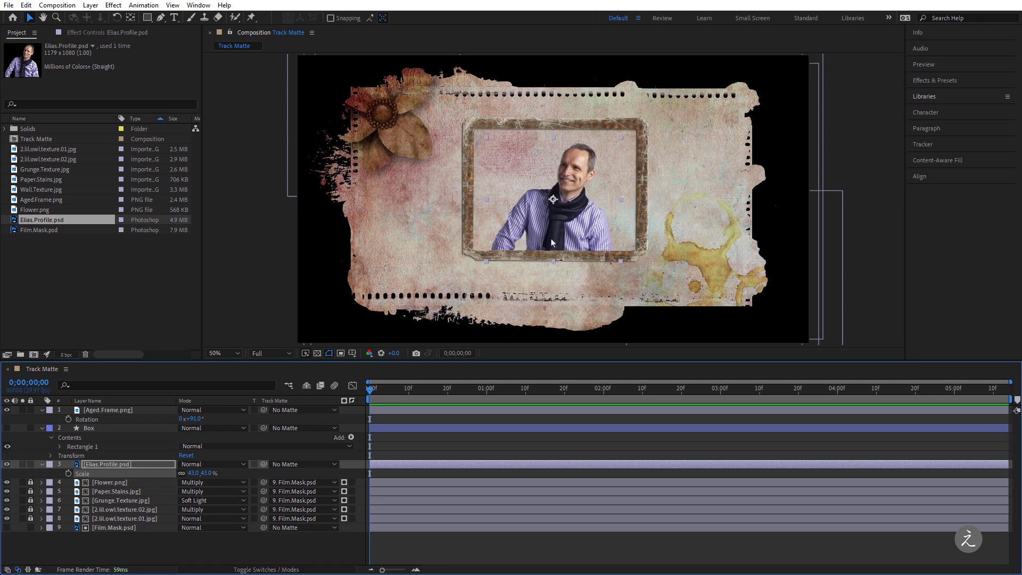
{"action": "left_click_drag", "start_coordinate": [552, 237], "coordinate": [553, 232]}
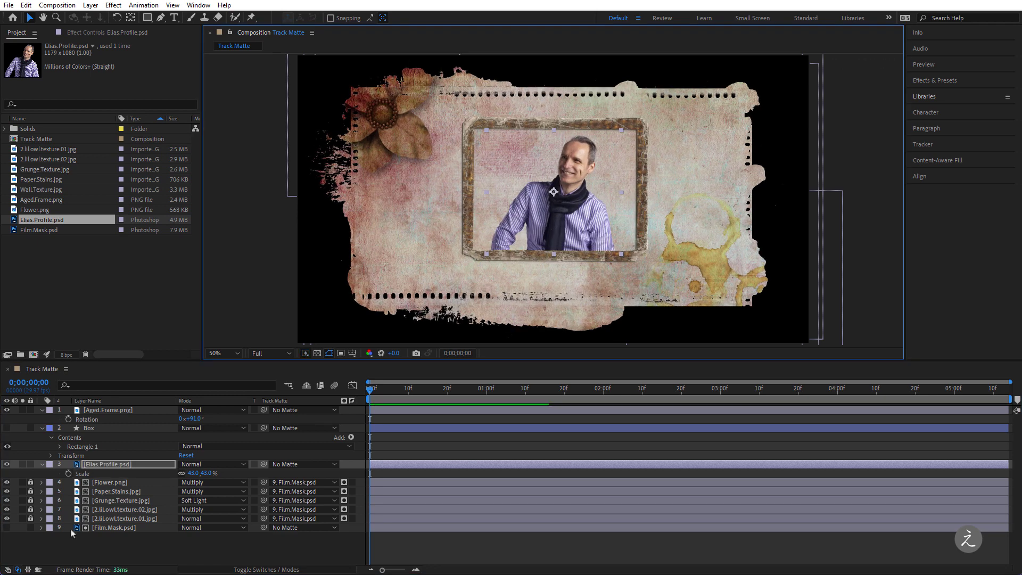
Step: Unhide the Box shape layer and set its fill to the Libraries coral swatch
{"action": "left_click", "coordinate": [42, 465]}
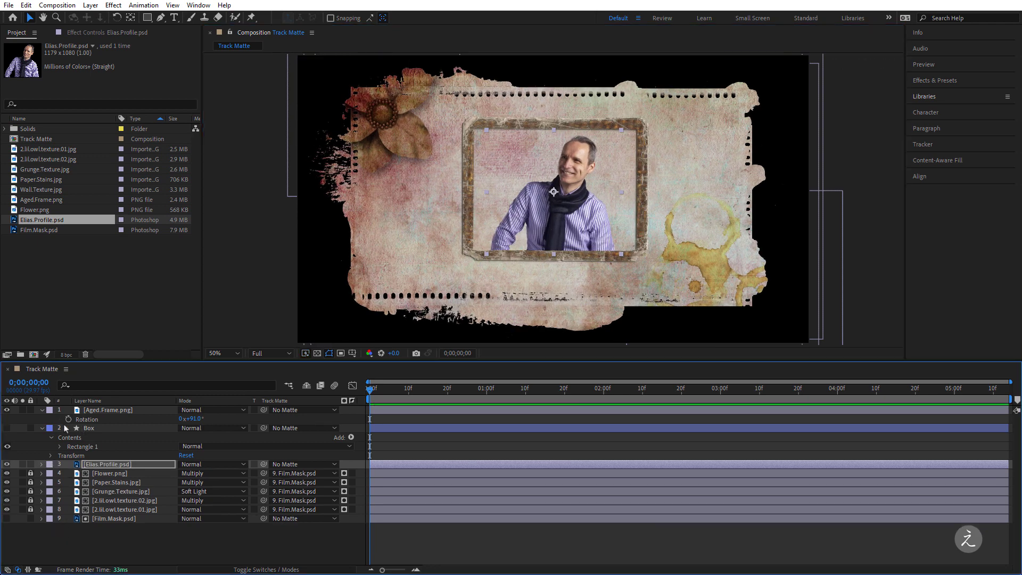
{"action": "left_click", "coordinate": [8, 428]}
{"action": "left_click", "coordinate": [108, 429]}
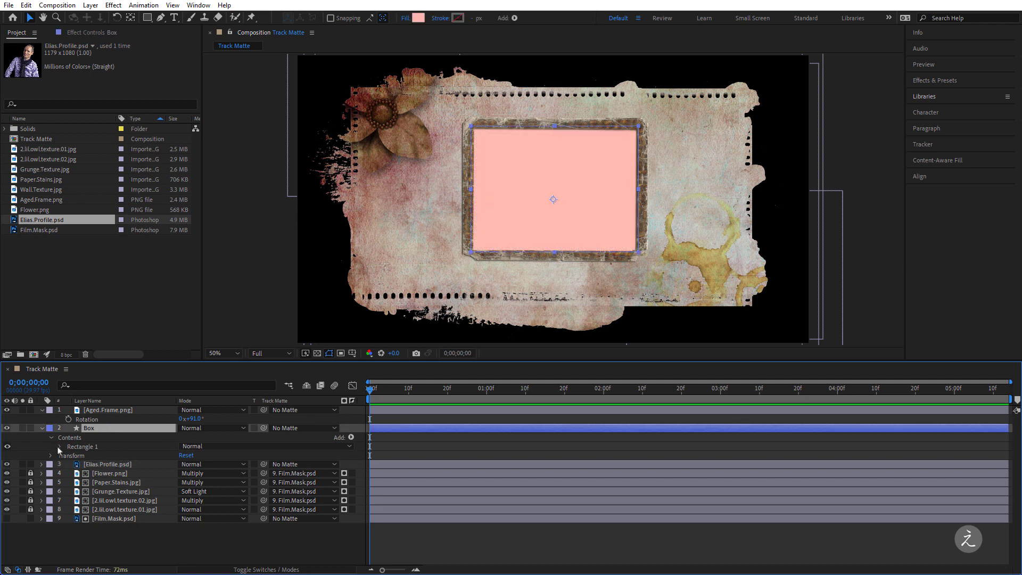
{"action": "left_click", "coordinate": [59, 447]}
{"action": "left_click", "coordinate": [68, 474]}
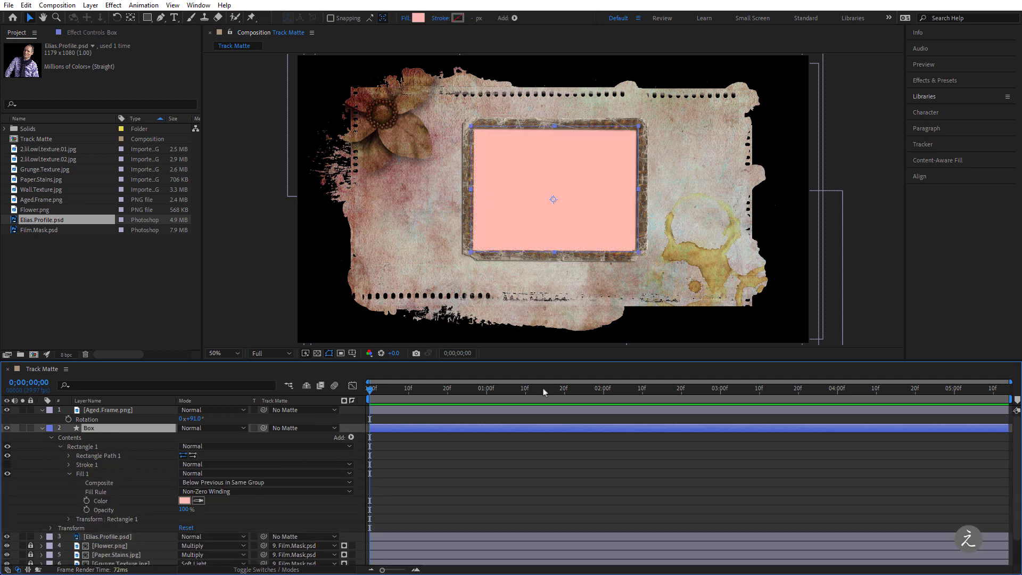
{"action": "left_click", "coordinate": [926, 97]}
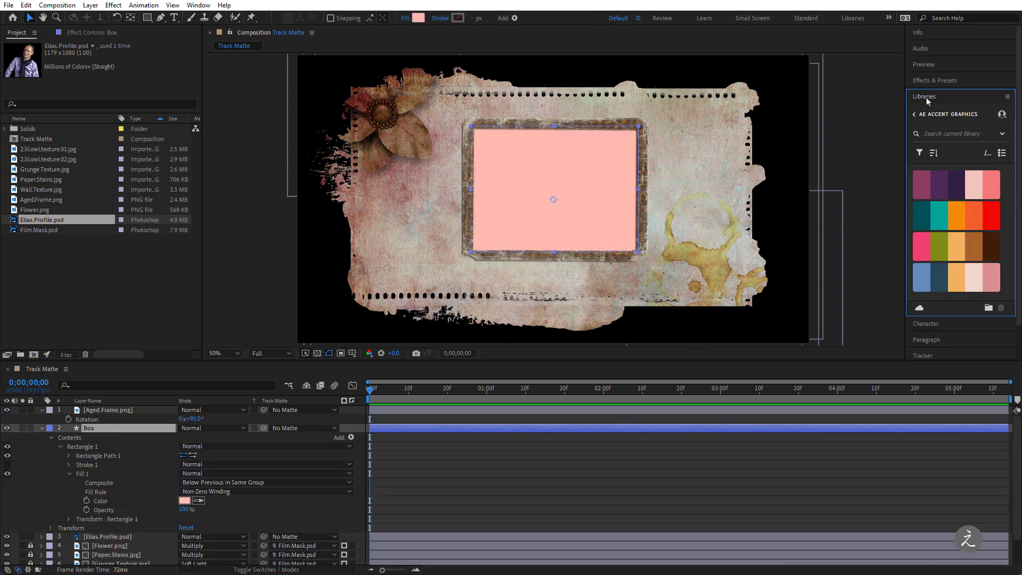
{"action": "left_click", "coordinate": [198, 501]}
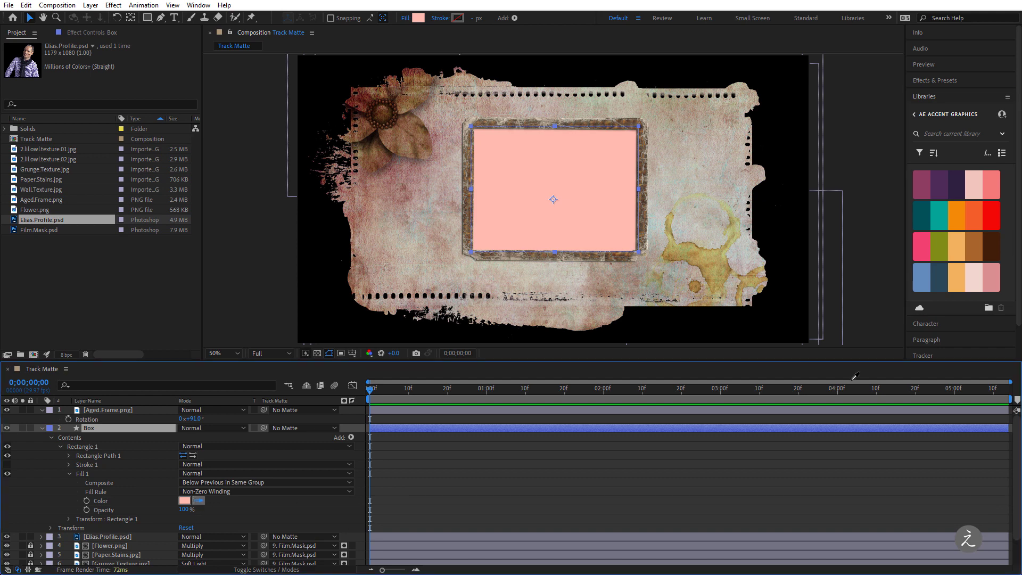
{"action": "left_click", "coordinate": [990, 187]}
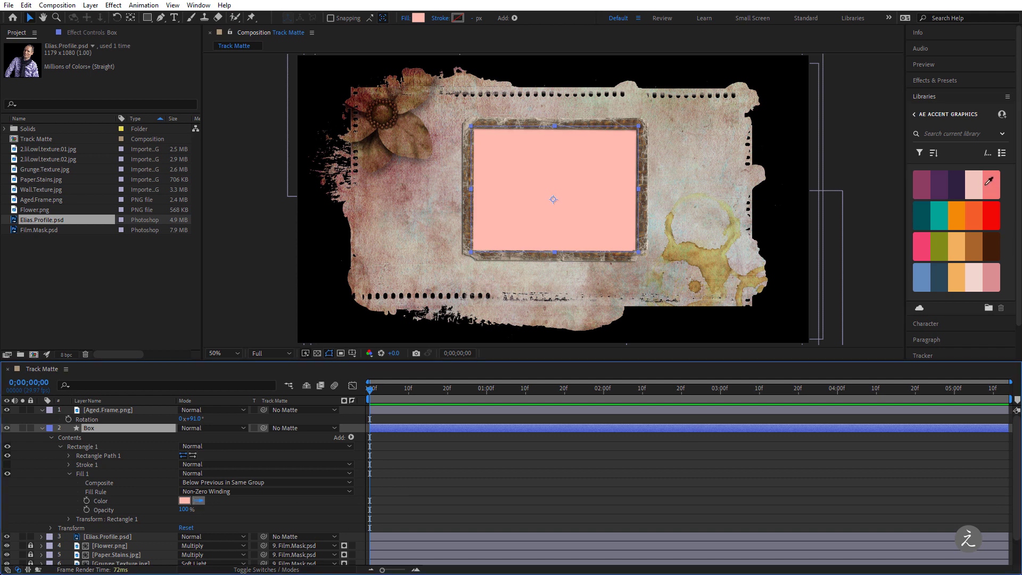
Step: Collapse the Box layer and set its blend mode to Overlay
{"action": "left_click", "coordinate": [43, 429]}
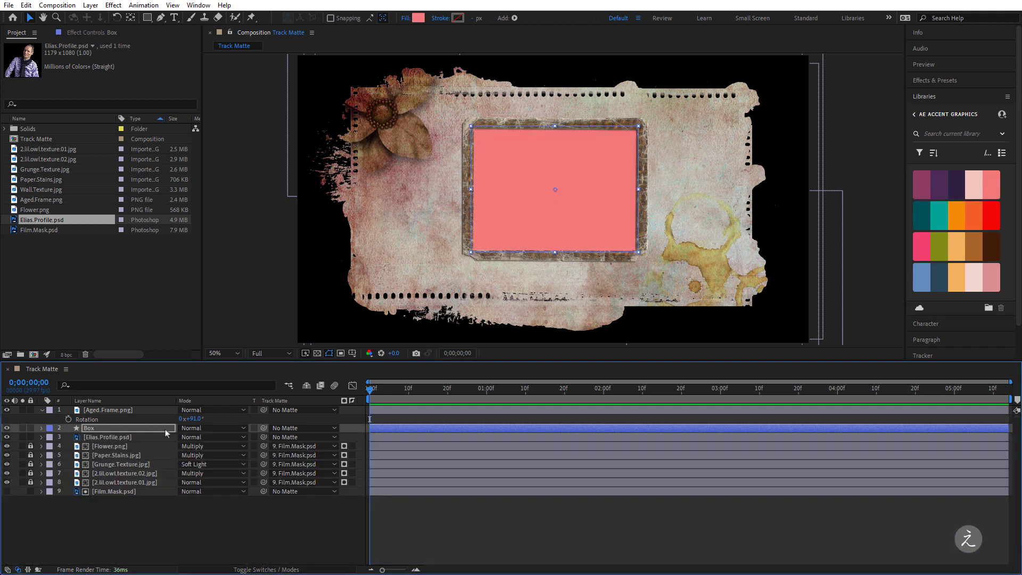
{"action": "left_click", "coordinate": [223, 430]}
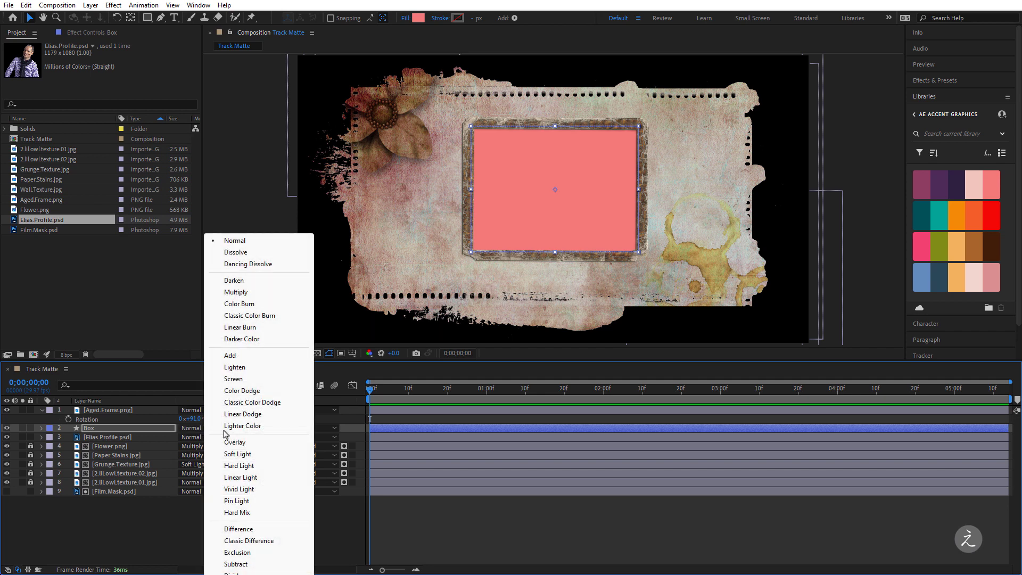
{"action": "left_click", "coordinate": [265, 442]}
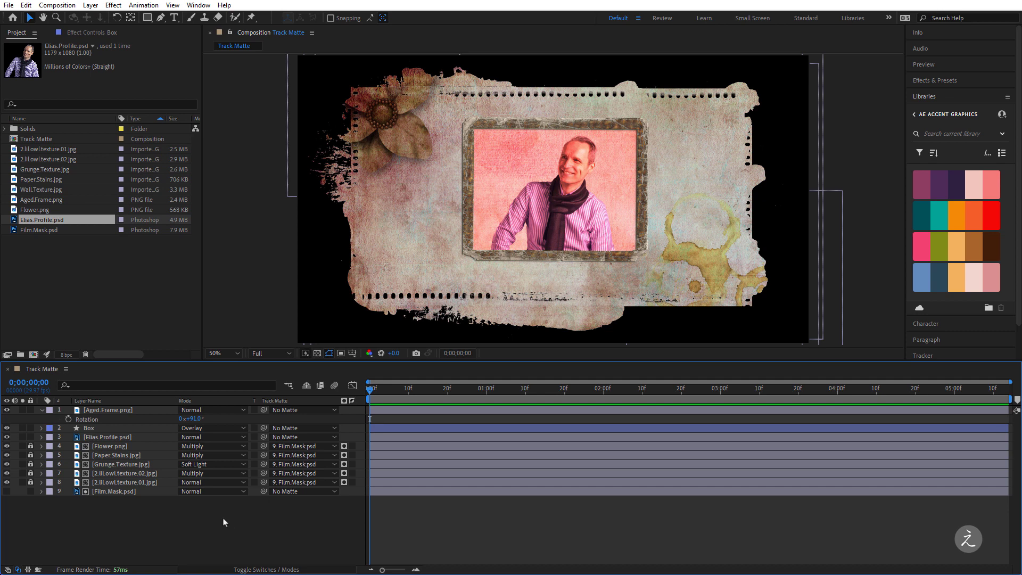
Step: Add Wall.Texture.jpg as the top layer, track-matted to Aged.Frame.png
{"action": "left_click", "coordinate": [104, 411]}
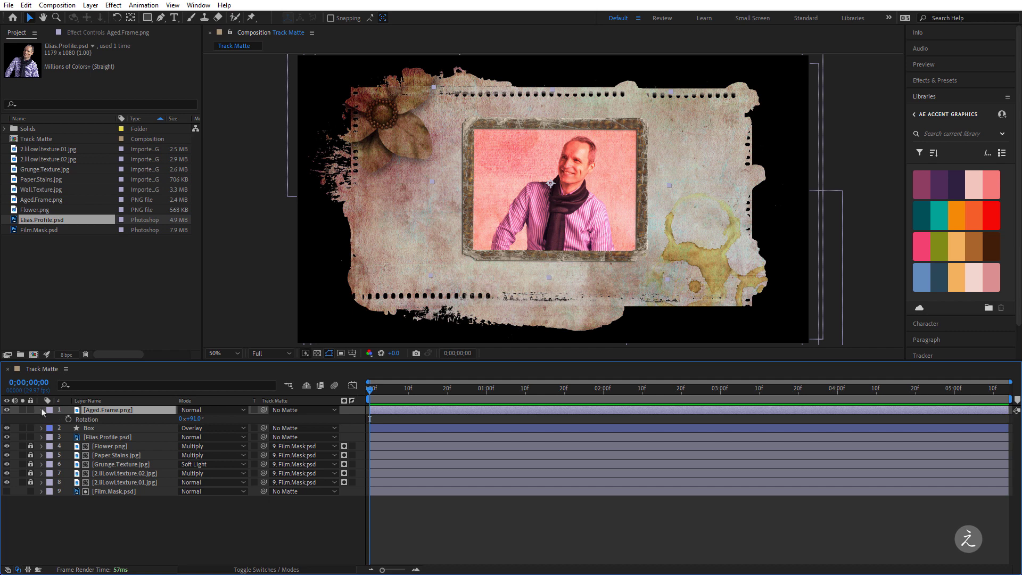
{"action": "left_click", "coordinate": [42, 409]}
{"action": "left_click", "coordinate": [101, 263]}
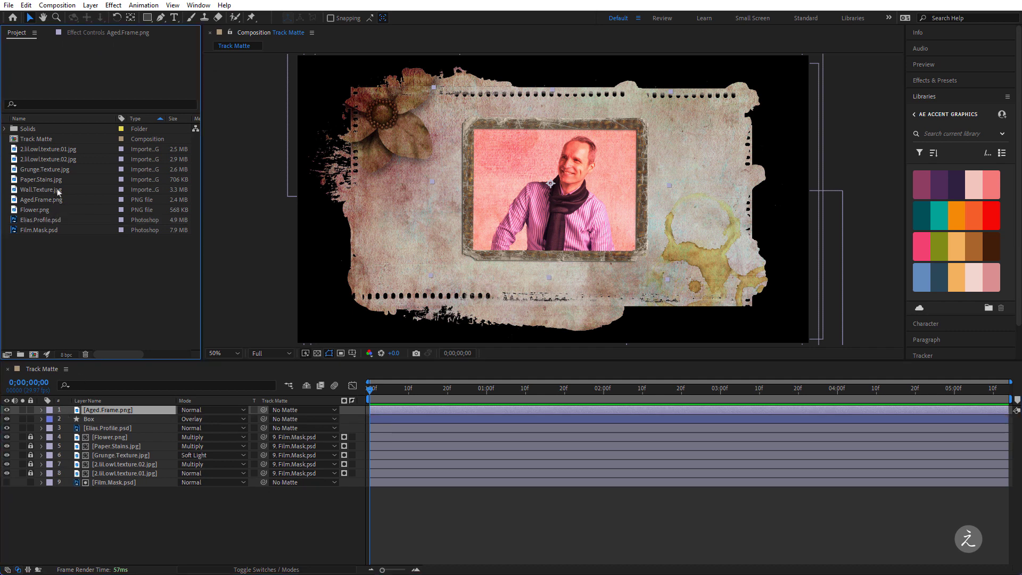
{"action": "left_click_drag", "start_coordinate": [71, 190], "coordinate": [138, 407]}
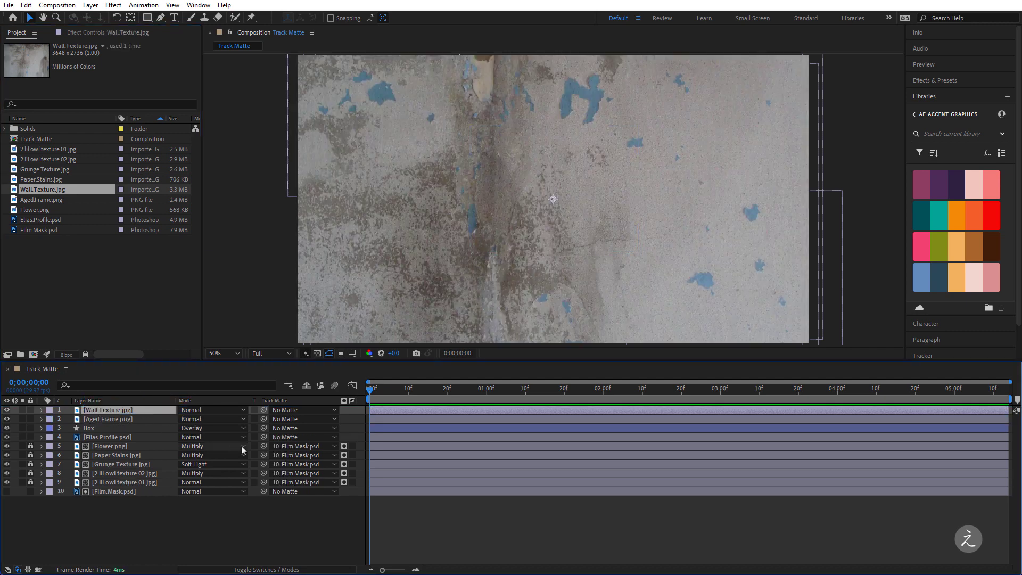
{"action": "left_click", "coordinate": [296, 411]}
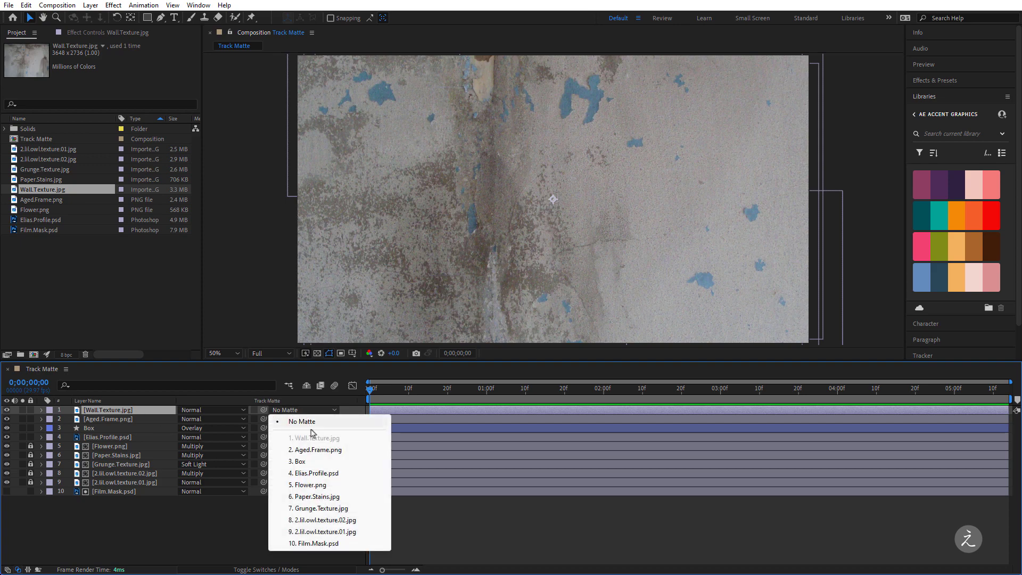
{"action": "left_click", "coordinate": [318, 450]}
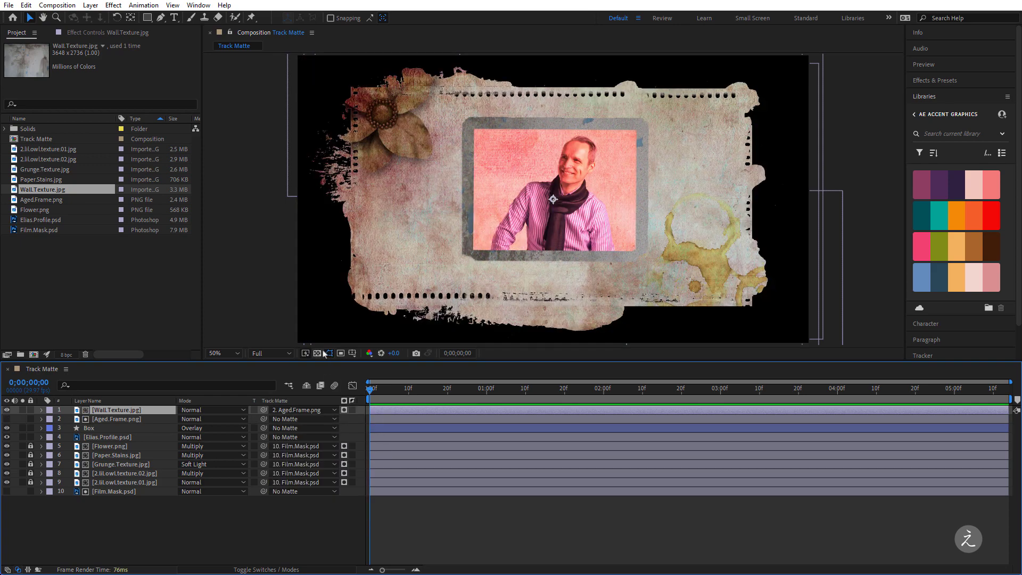
Step: Scale the wall texture up to 29% inside the frame
{"action": "key", "text": "s"}
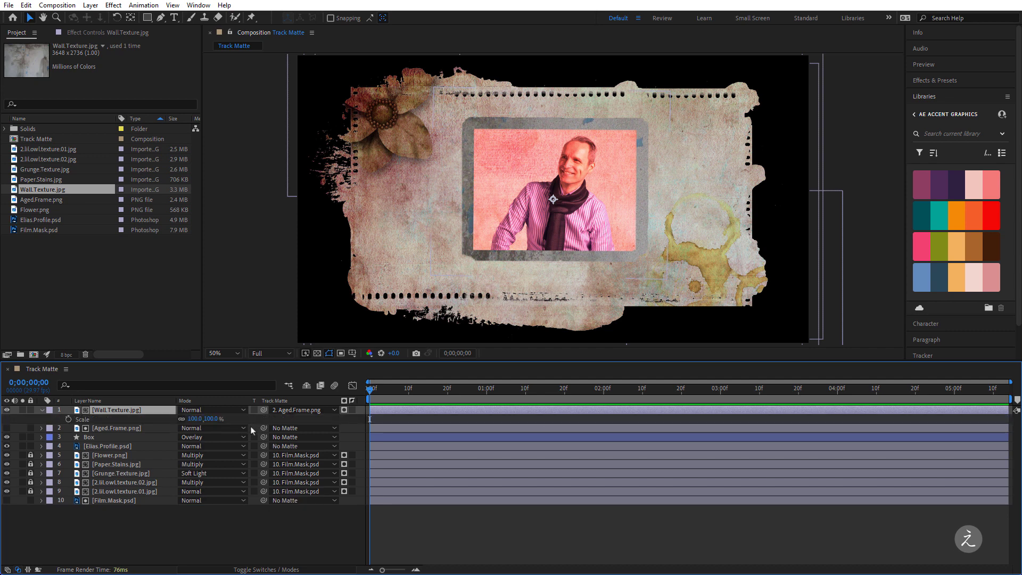
{"action": "mouse_move", "coordinate": [209, 419]}
{"action": "left_mouse_down"}
{"action": "mouse_move", "coordinate": [181, 418]}
{"action": "mouse_move", "coordinate": [197, 419]}
{"action": "left_mouse_up"}
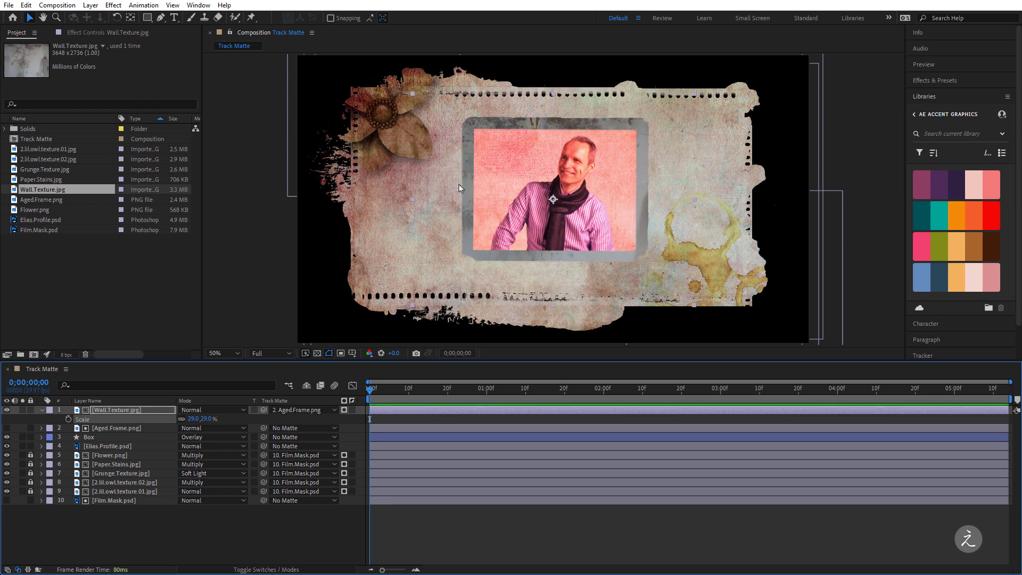
{"action": "left_click", "coordinate": [120, 410]}
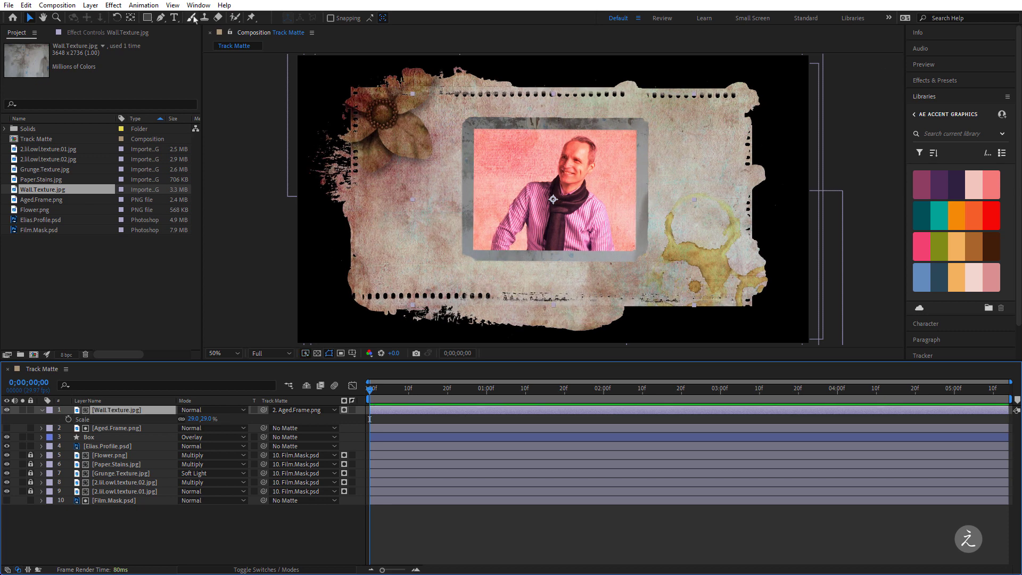
Step: Apply Colorama to Wall.Texture.jpg with the Earthenware preset palette
{"action": "left_click", "coordinate": [112, 6]}
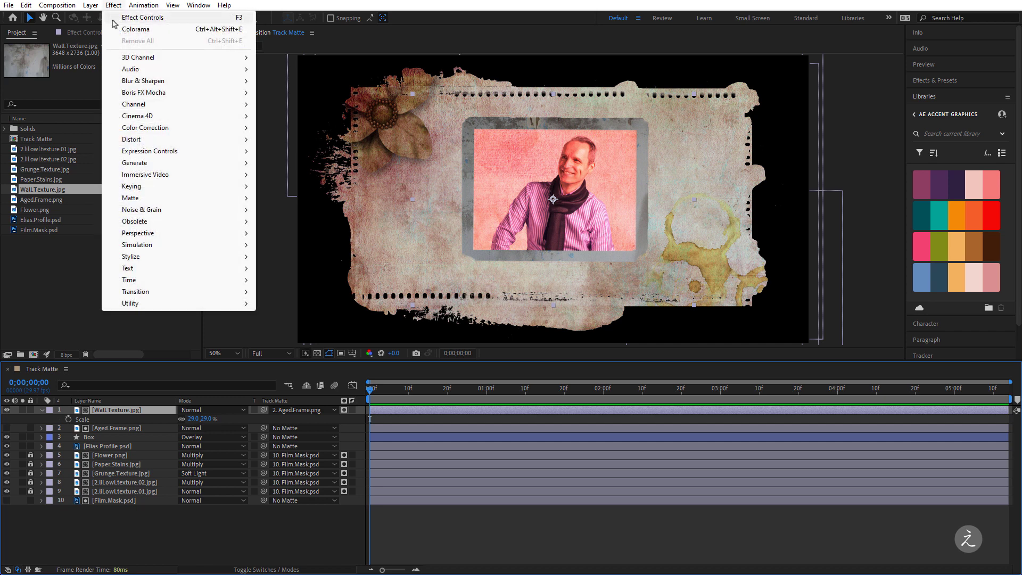
{"action": "mouse_move", "coordinate": [146, 128]}
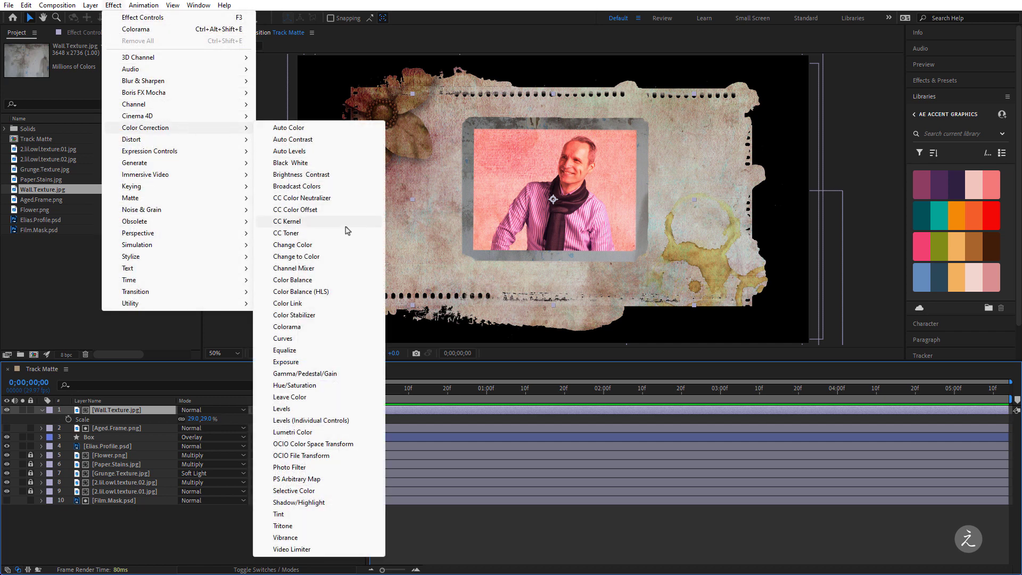
{"action": "left_click", "coordinate": [327, 334]}
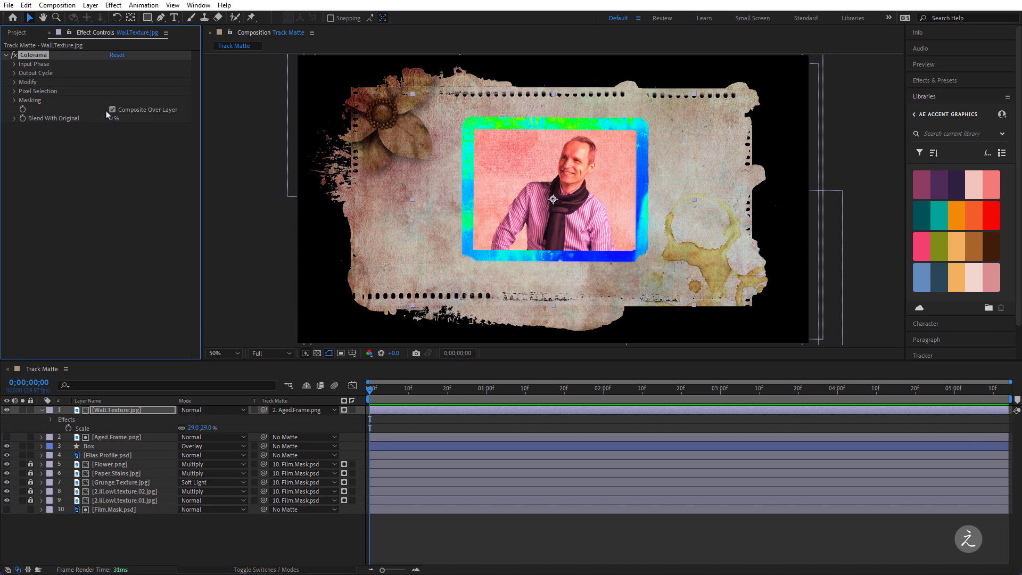
{"action": "left_click", "coordinate": [14, 73]}
{"action": "left_click", "coordinate": [169, 82]}
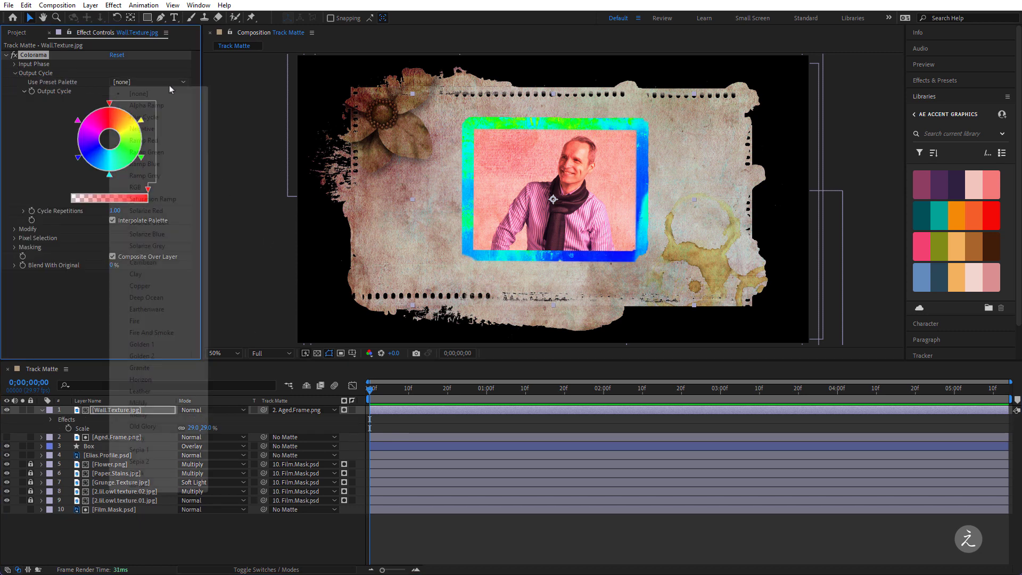
{"action": "left_click", "coordinate": [179, 311]}
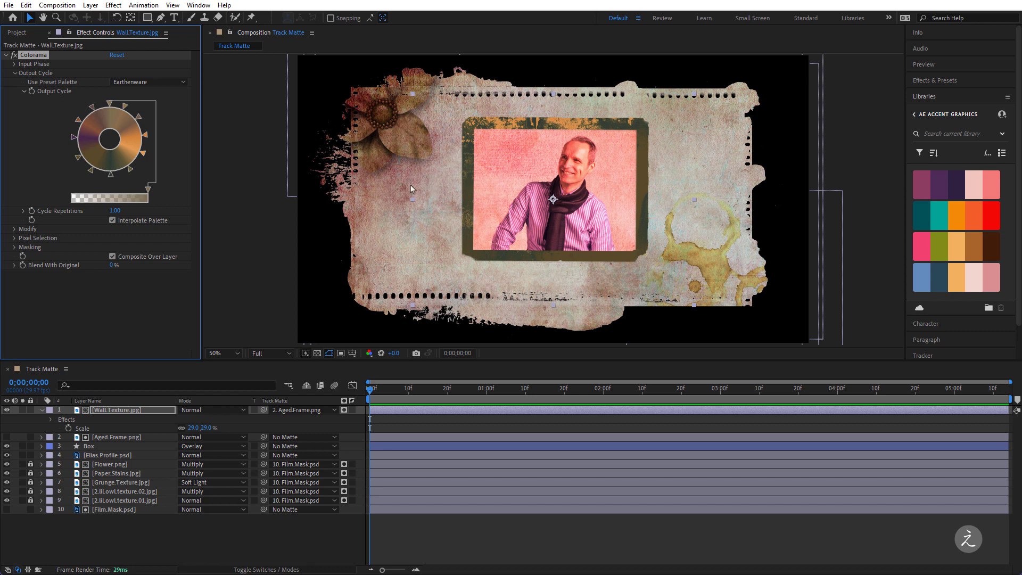
{"action": "left_click", "coordinate": [14, 33]}
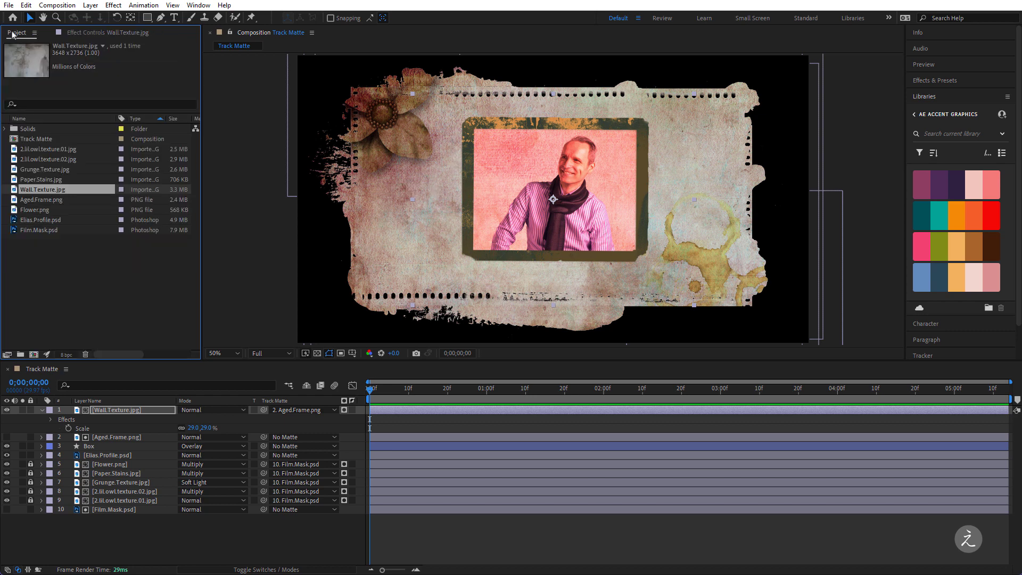
{"action": "left_click", "coordinate": [255, 279]}
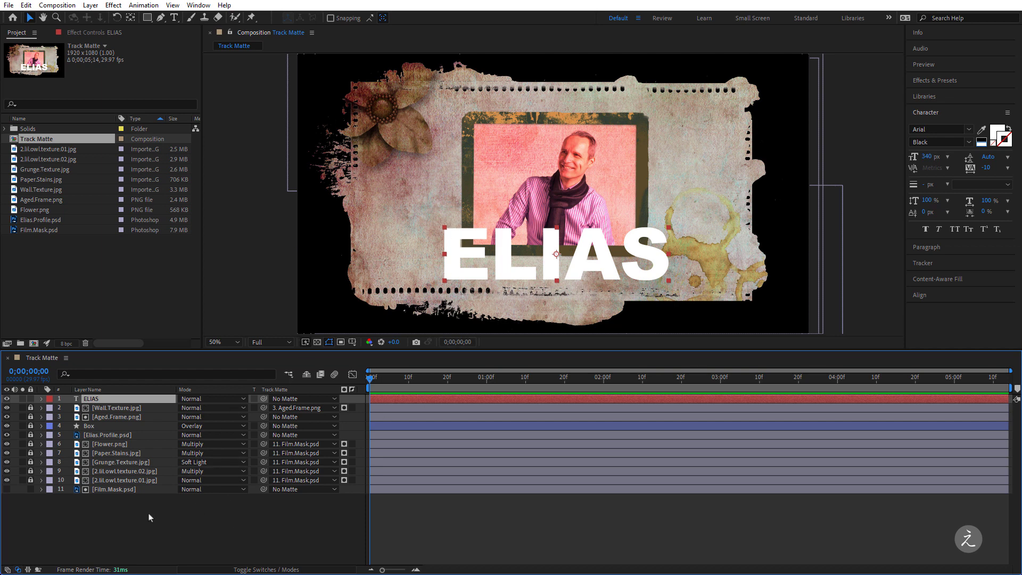
Step: Create a comp-sized white solid named Gradient atop the layer stack
{"action": "left_click", "coordinate": [147, 517]}
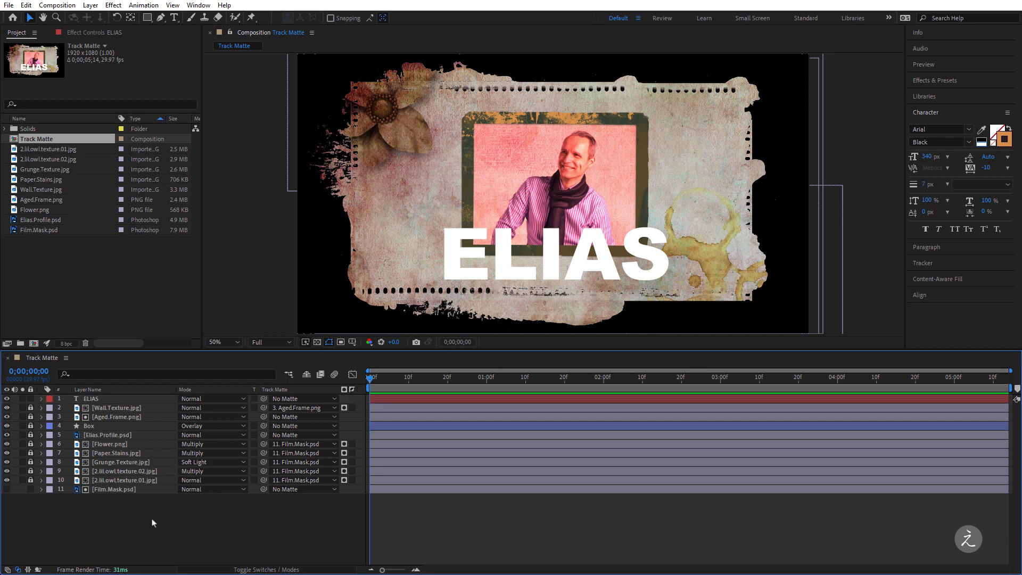
{"action": "left_click", "coordinate": [90, 6]}
{"action": "mouse_move", "coordinate": [107, 17]}
{"action": "left_click", "coordinate": [325, 33]}
{"action": "type", "text": "Gradient"}
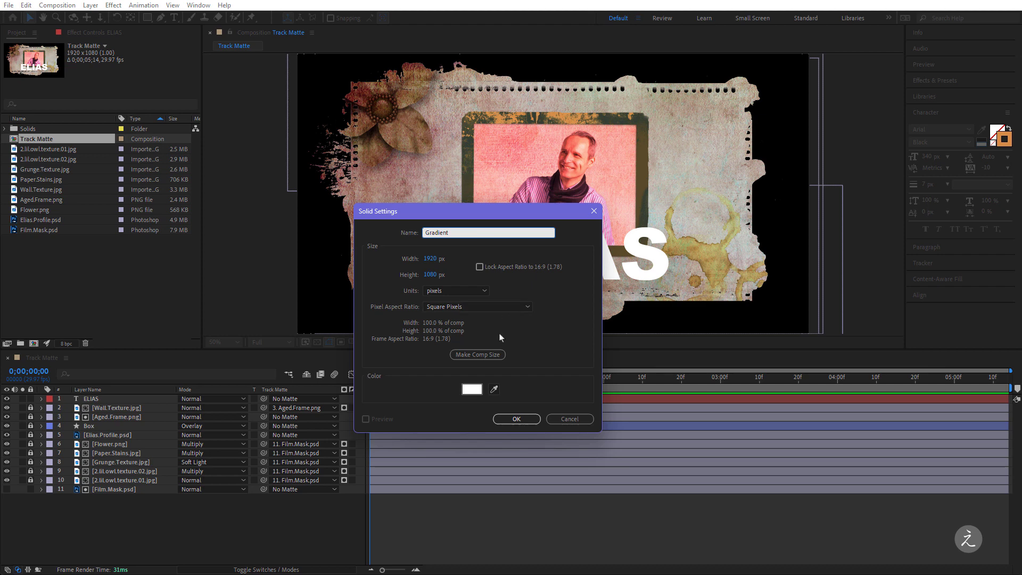
{"action": "left_click", "coordinate": [493, 356]}
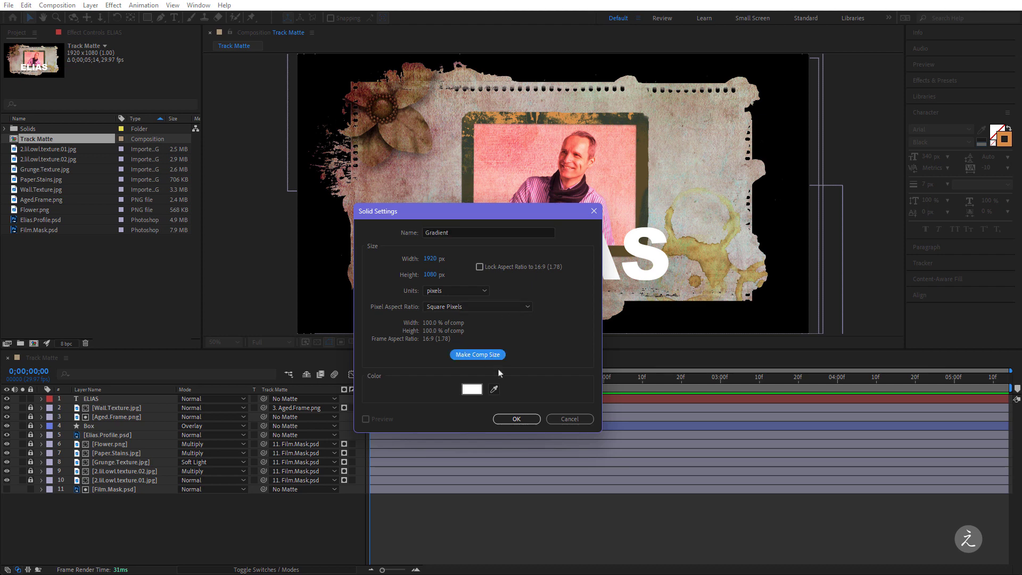
{"action": "left_click", "coordinate": [511, 419]}
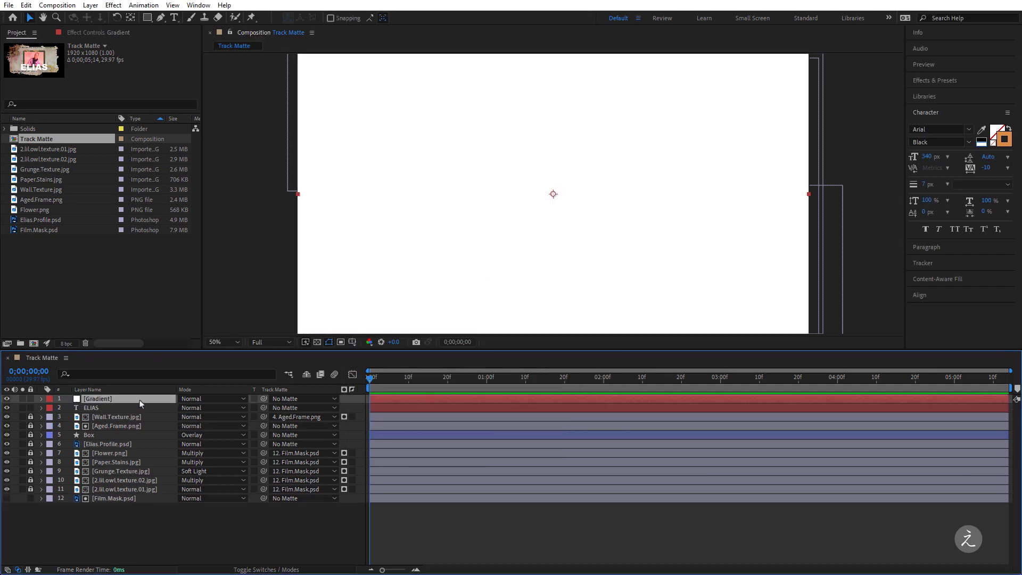
{"action": "left_click", "coordinate": [114, 4]}
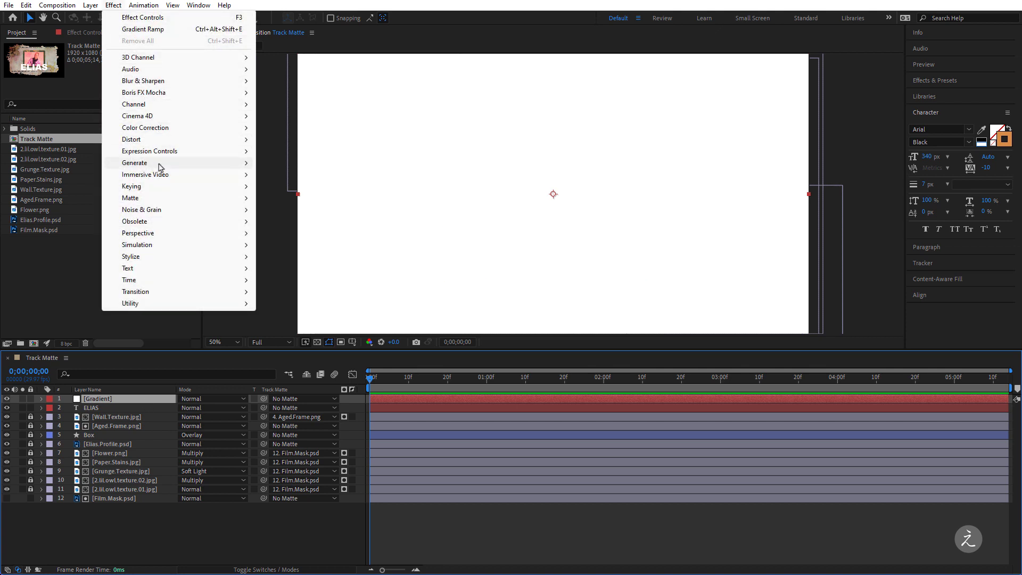
{"action": "mouse_move", "coordinate": [134, 164]}
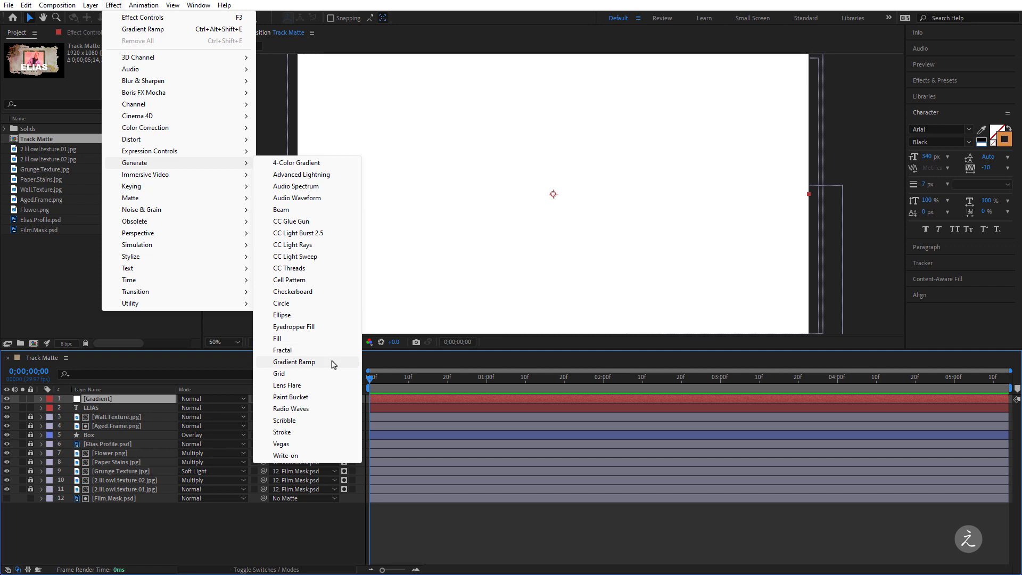
Step: Add a Gradient Ramp to the solid and luma-matte ELIAS to the Gradient layer
{"action": "left_click", "coordinate": [333, 367]}
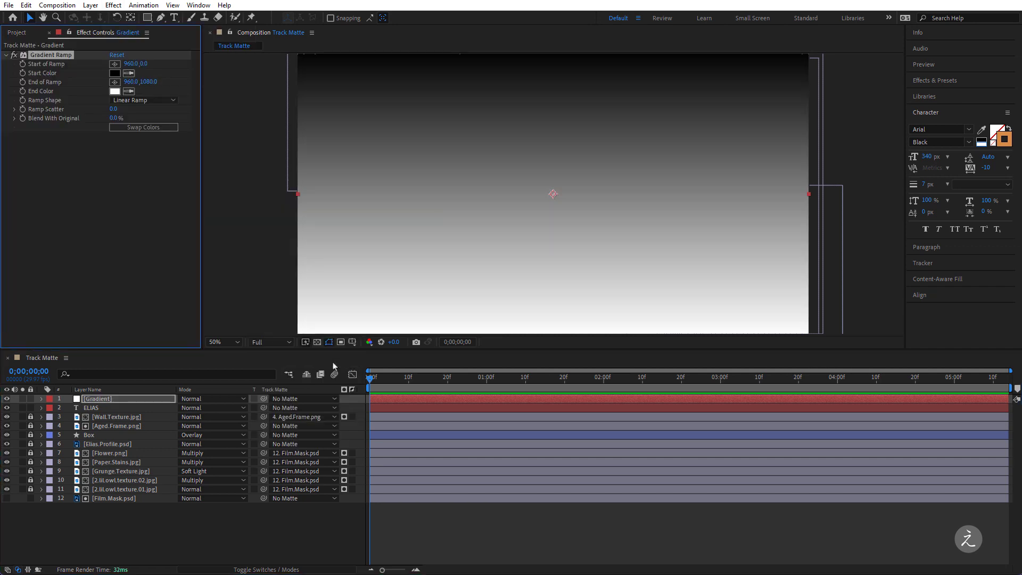
{"action": "left_click", "coordinate": [120, 409]}
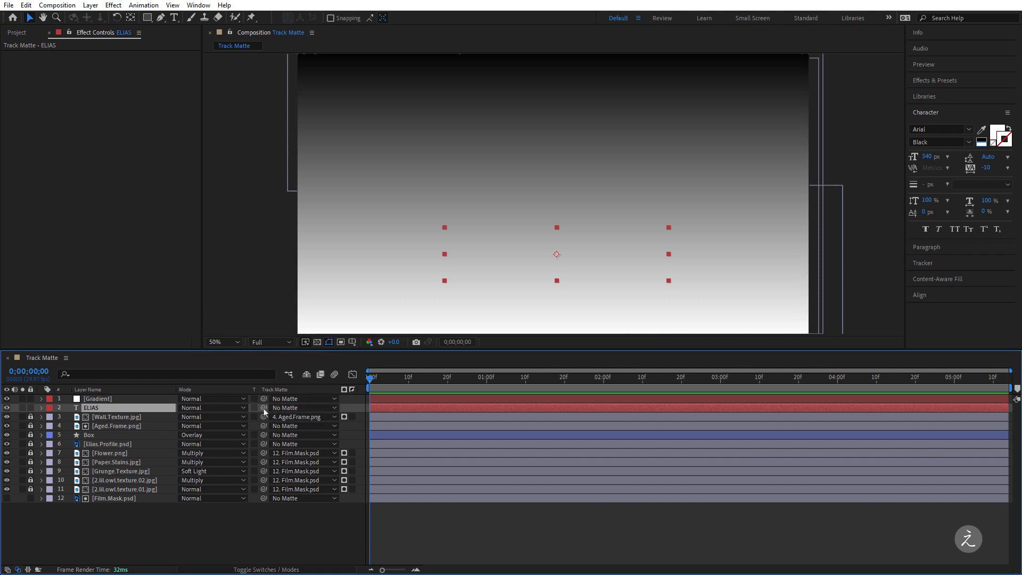
{"action": "left_click", "coordinate": [318, 409]}
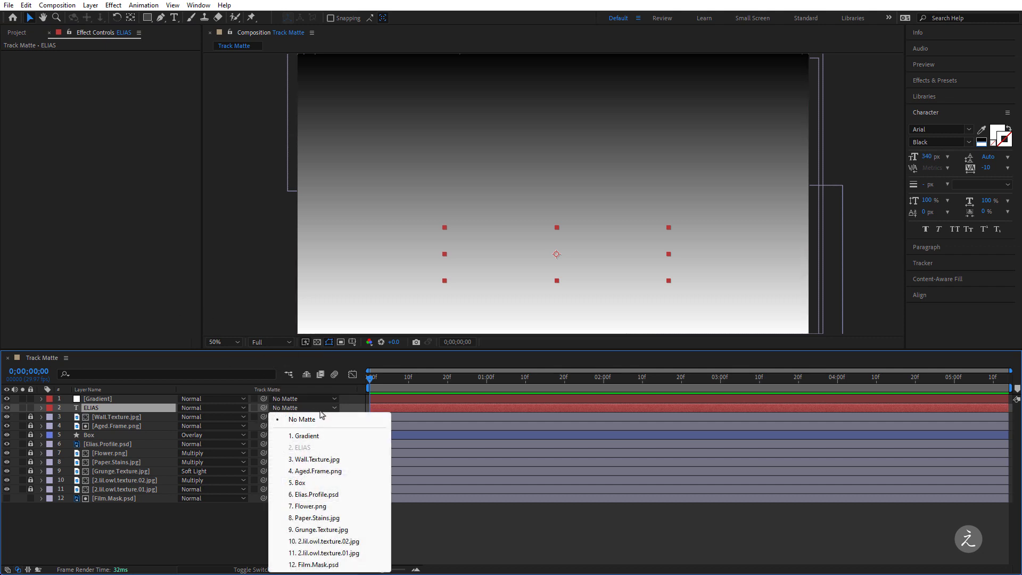
{"action": "left_click", "coordinate": [329, 436]}
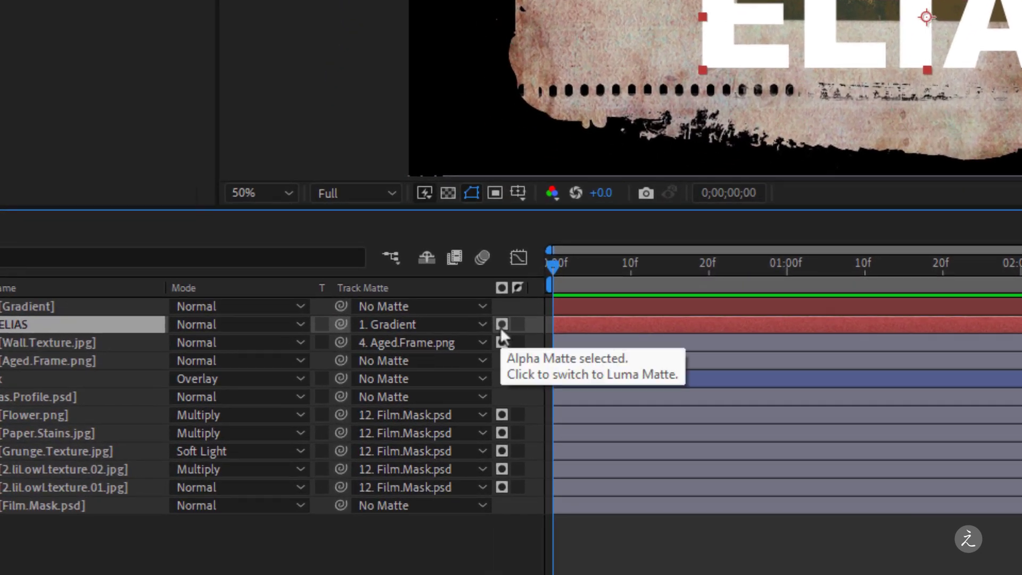
{"action": "left_click", "coordinate": [500, 325]}
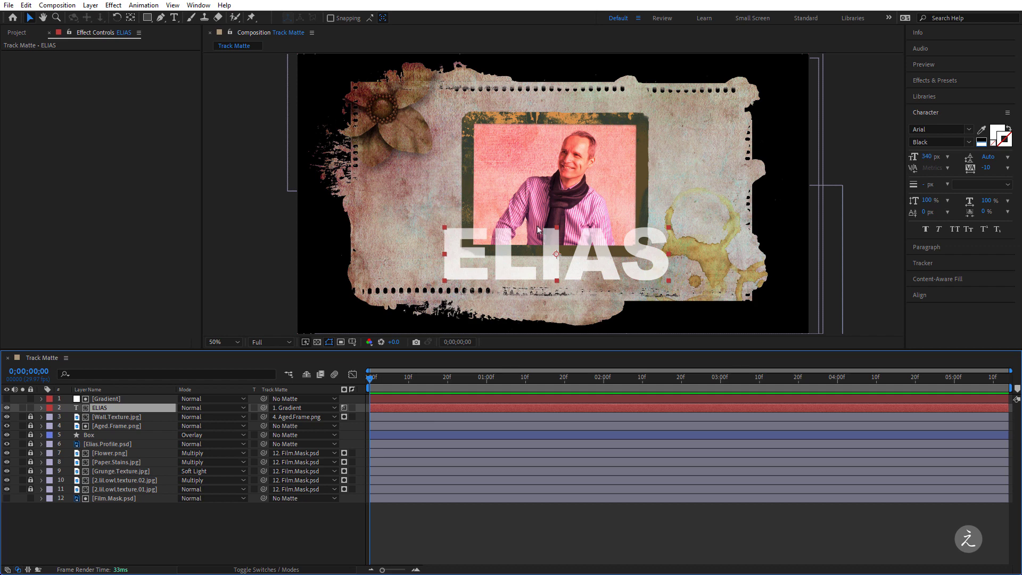
Step: Move the Gradient Ramp start point down near the ELIAS lettering
{"action": "left_click", "coordinate": [126, 398]}
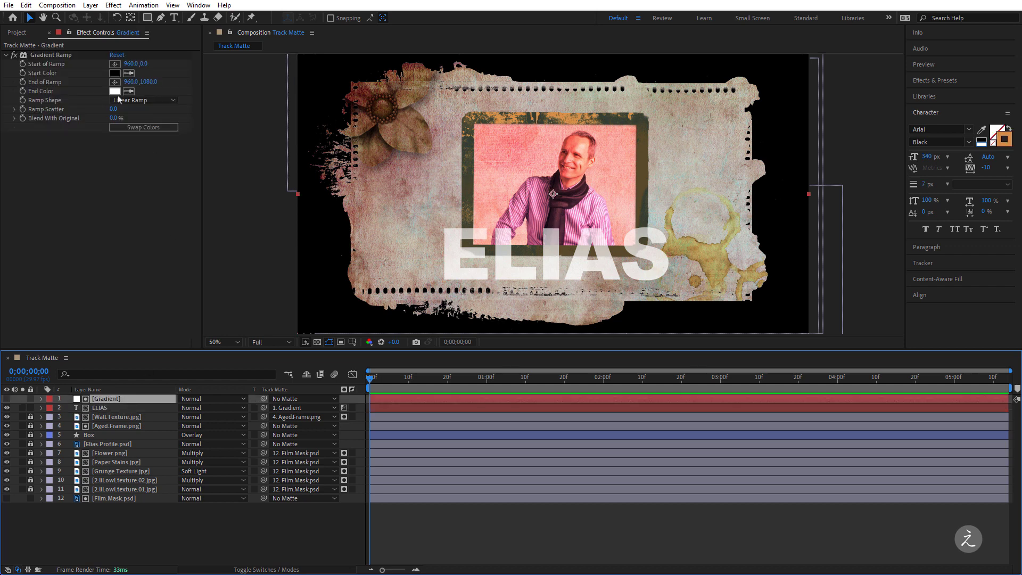
{"action": "left_click", "coordinate": [55, 56]}
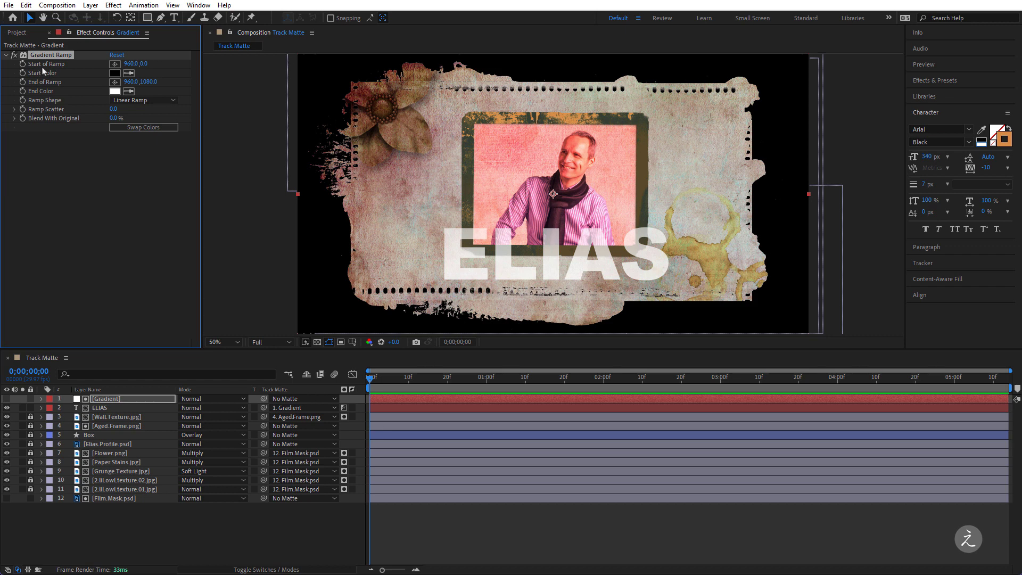
{"action": "left_click", "coordinate": [114, 64]}
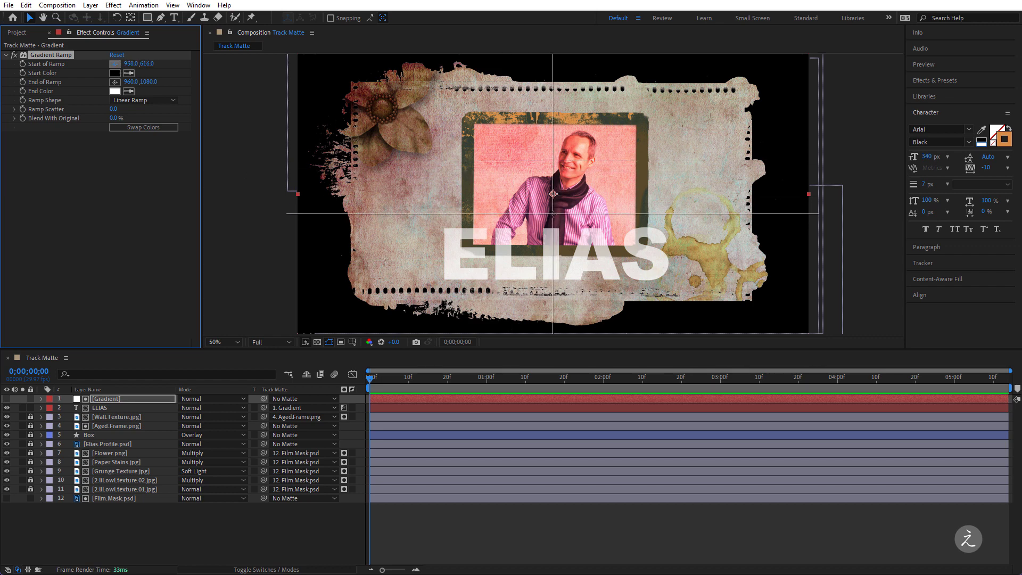
{"action": "left_click", "coordinate": [553, 214]}
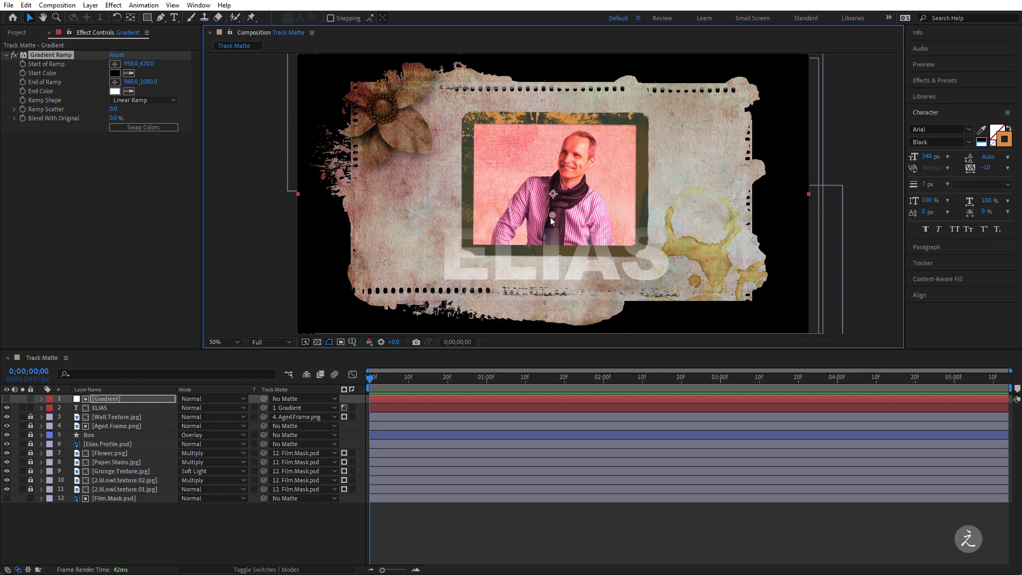
{"action": "left_click_drag", "start_coordinate": [551, 220], "coordinate": [551, 223]}
Step: Duplicate ELIAS, set the copy to No Matte, and rename it ELIAS Stroke
{"action": "left_click", "coordinate": [128, 408]}
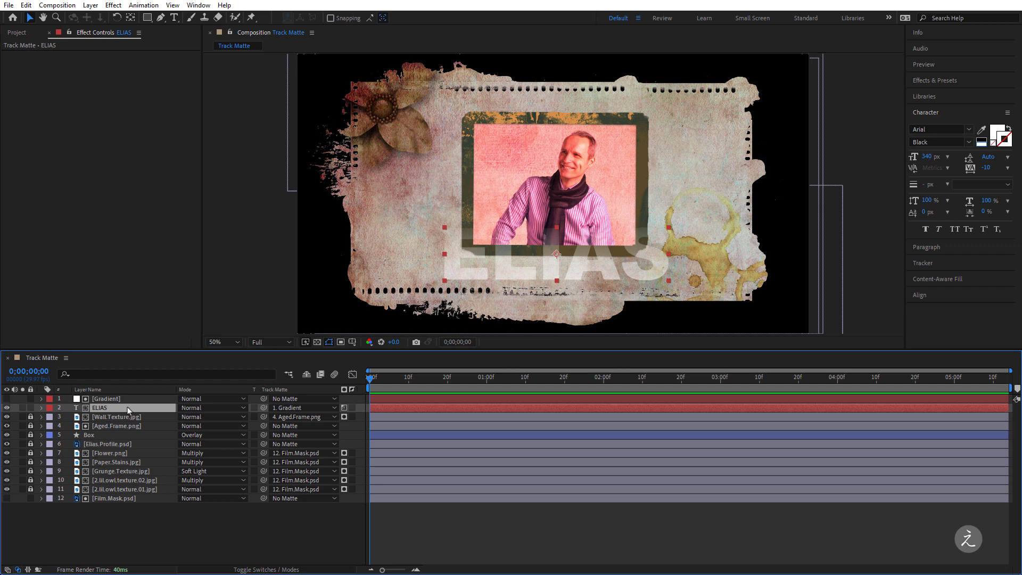
{"action": "key", "text": "ctrl+d"}
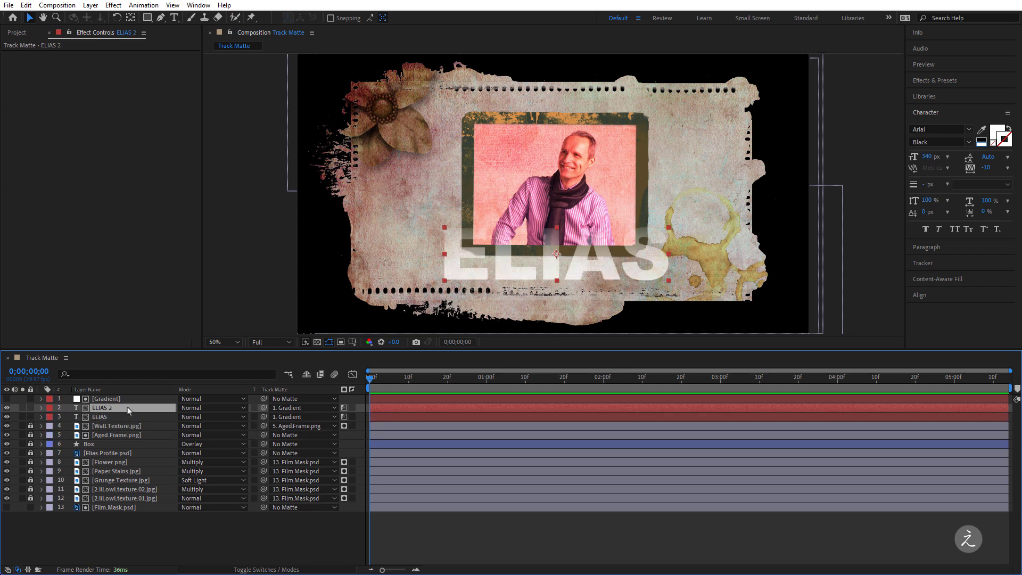
{"action": "left_click", "coordinate": [290, 408]}
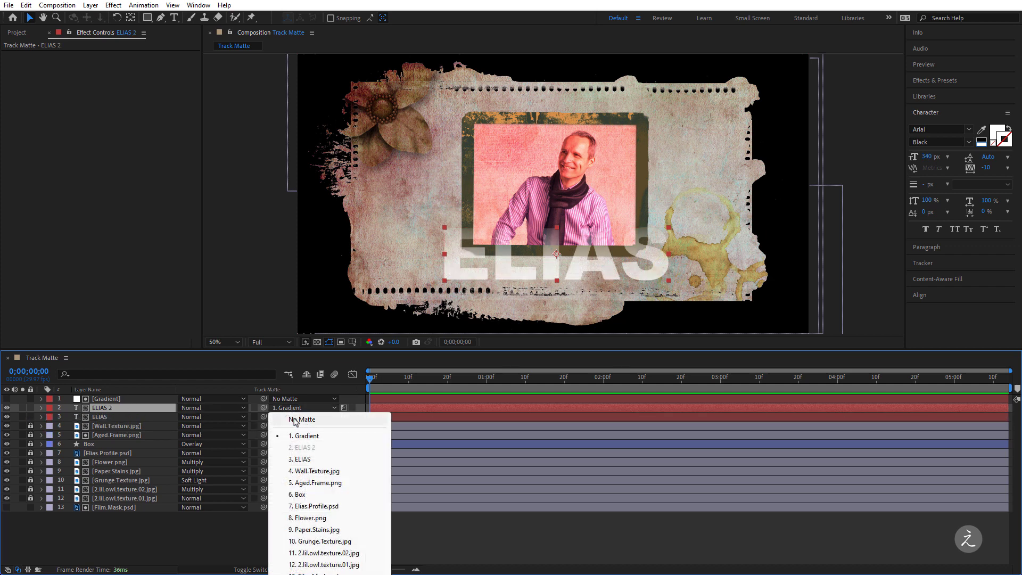
{"action": "left_click", "coordinate": [294, 420]}
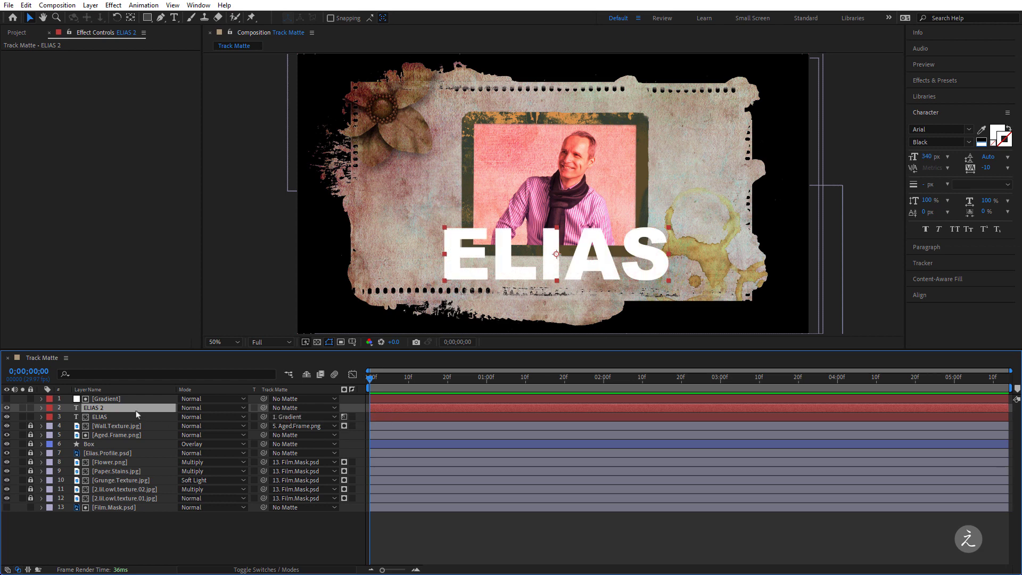
{"action": "key", "text": "Return"}
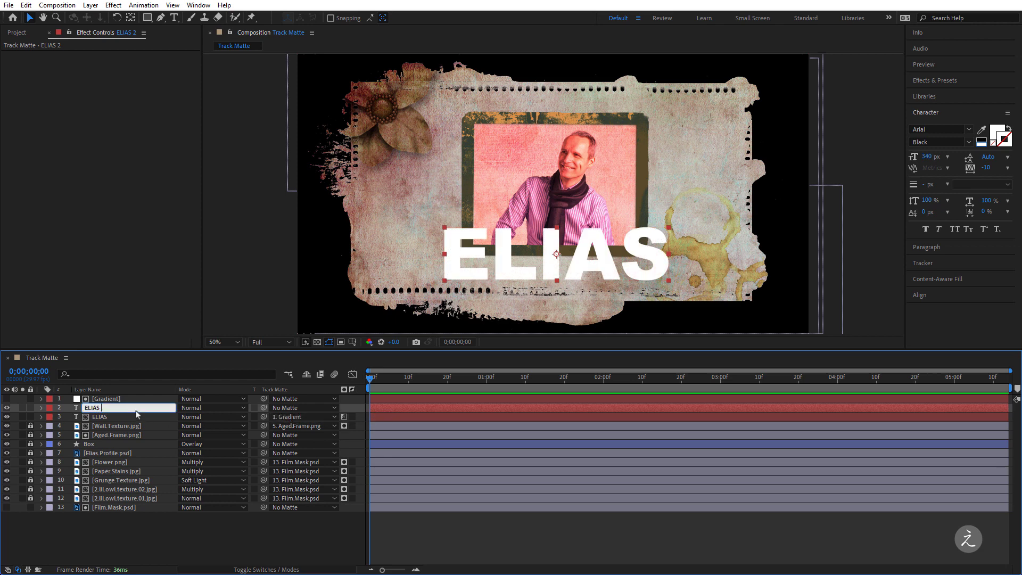
{"action": "type", "text": "Stroke"}
{"action": "key", "text": "Return"}
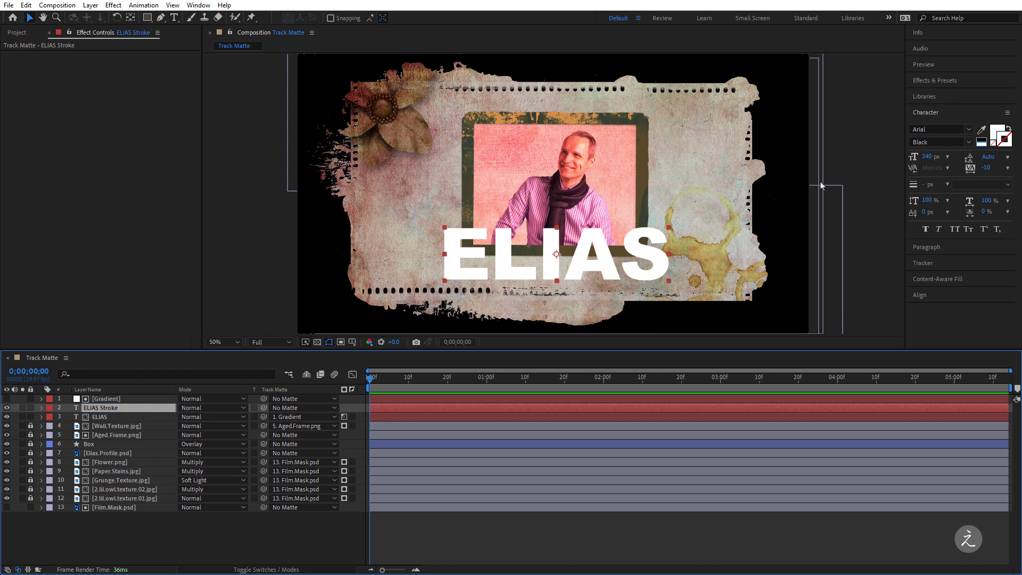
Step: Turn ELIAS Stroke into an orange outline sampled from the composition
{"action": "left_click", "coordinate": [1008, 128]}
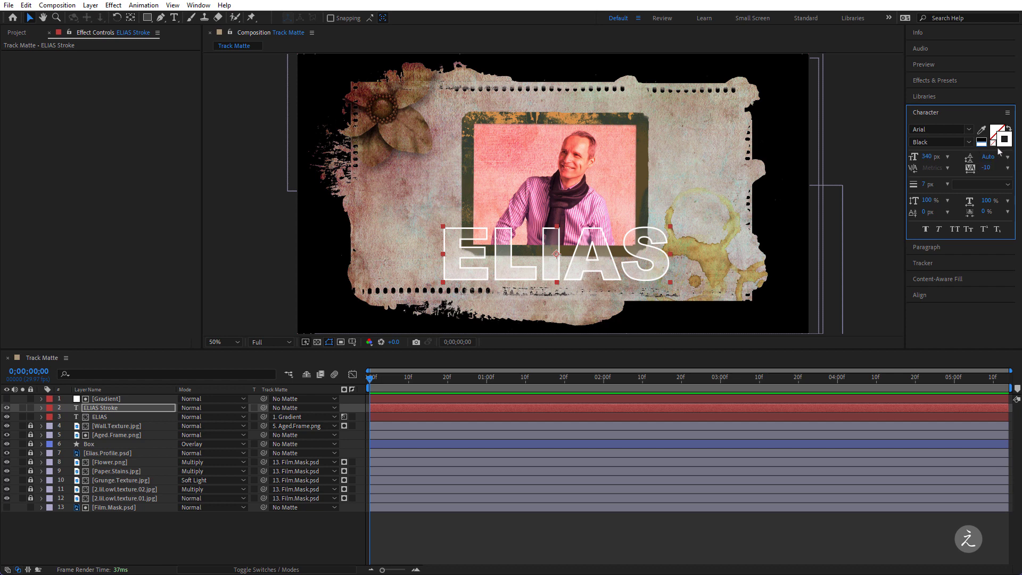
{"action": "left_click", "coordinate": [1001, 142]}
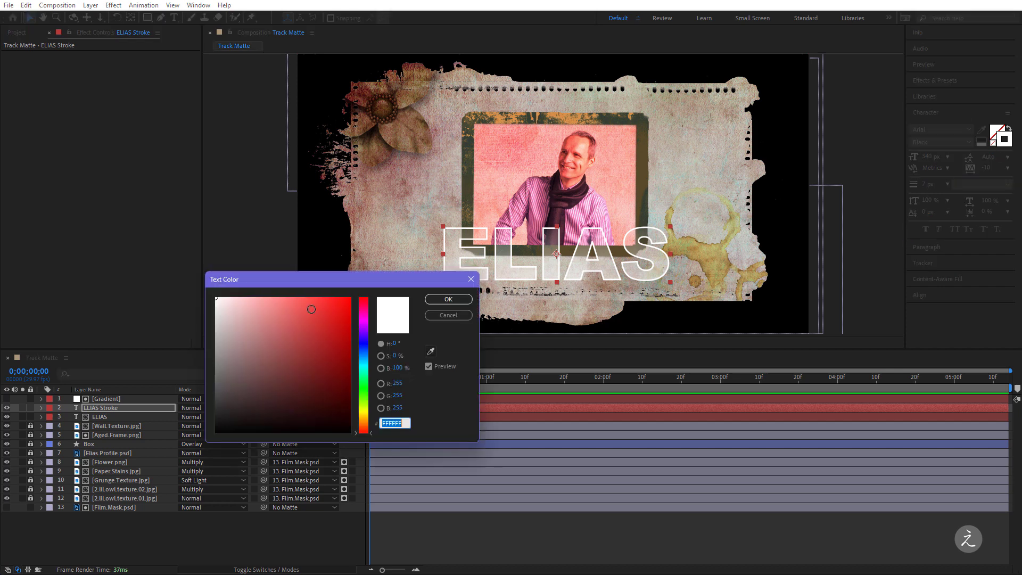
{"action": "left_click", "coordinate": [430, 351]}
{"action": "left_click", "coordinate": [505, 116]}
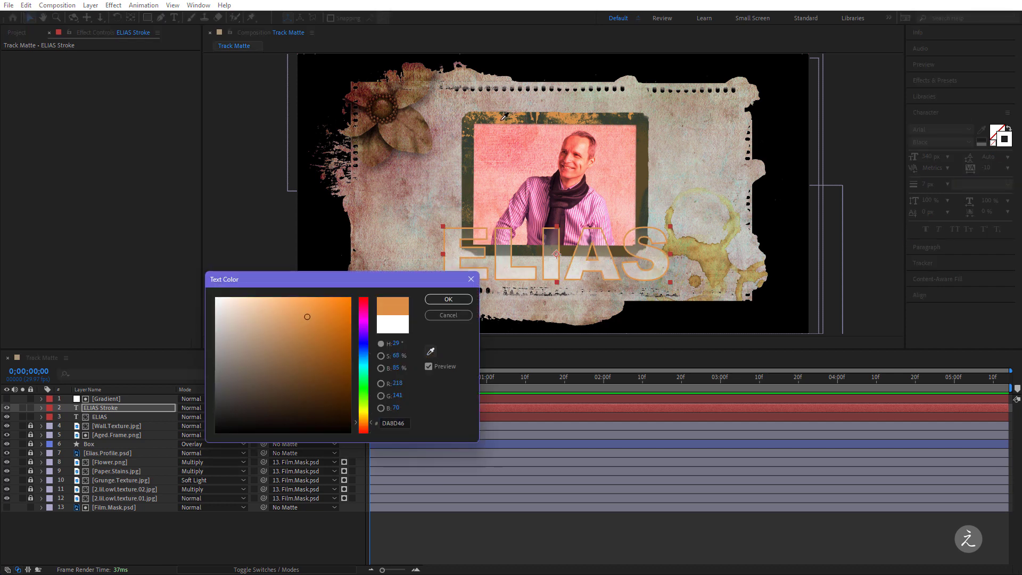
{"action": "left_click", "coordinate": [451, 300]}
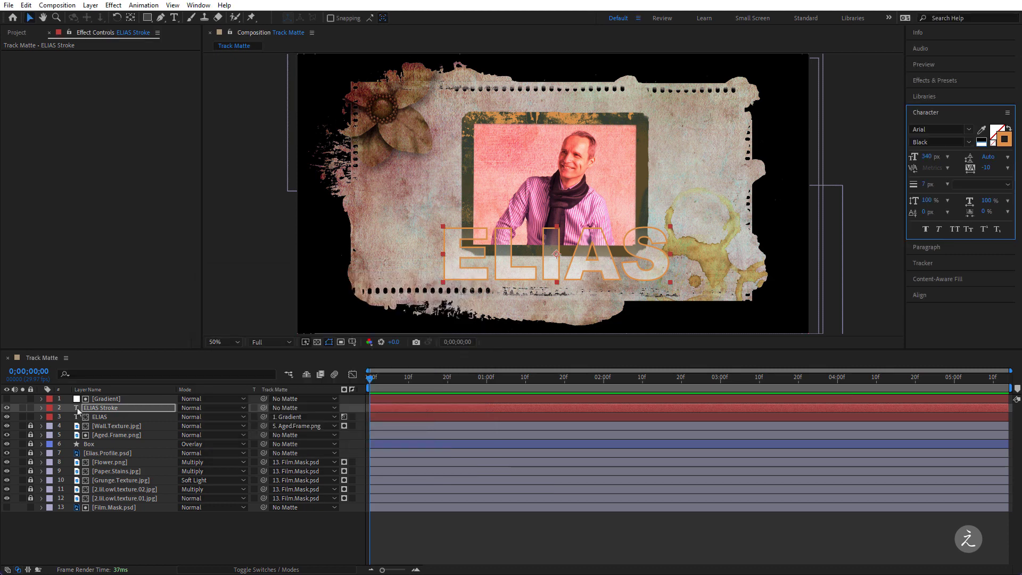
{"action": "left_click", "coordinate": [128, 399]}
{"action": "left_click", "coordinate": [127, 417], "text": "shift"}
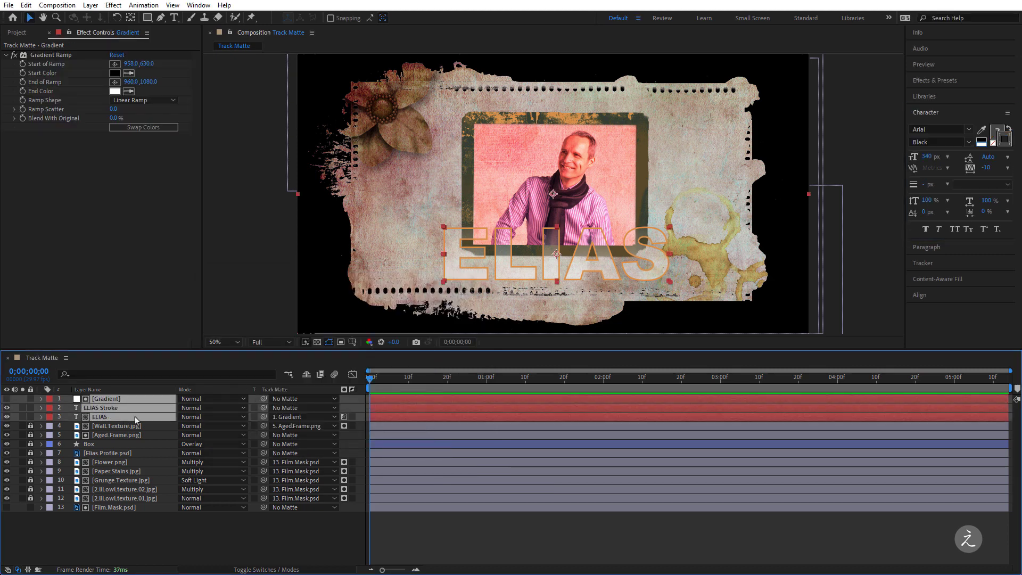
Step: Move Gradient, ELIAS Stroke and ELIAS below Box, then fit the view
{"action": "left_click_drag", "start_coordinate": [135, 416], "coordinate": [136, 452]}
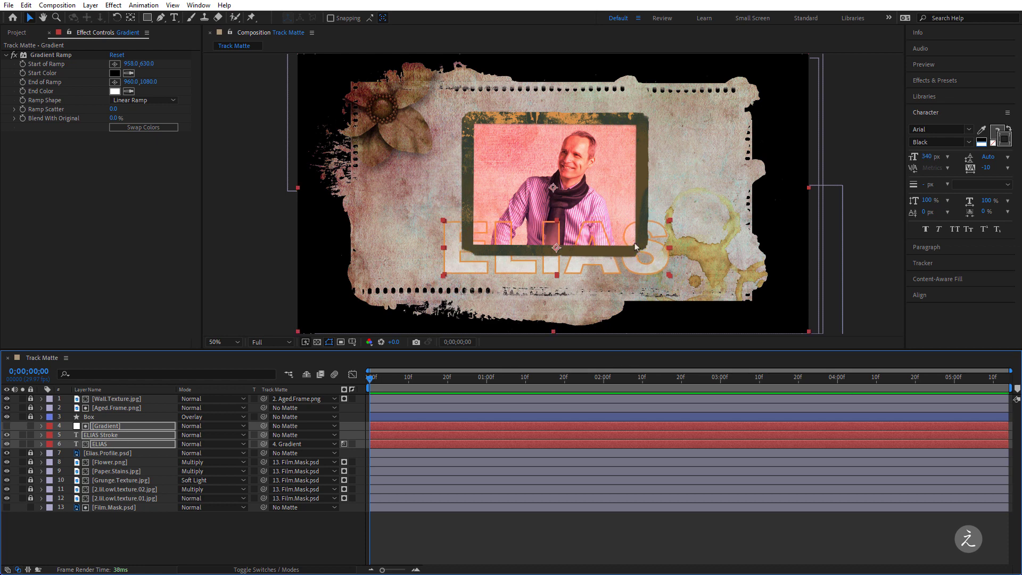
{"action": "scroll", "coordinate": [610, 250], "scroll_direction": "up", "scroll_amount": 2}
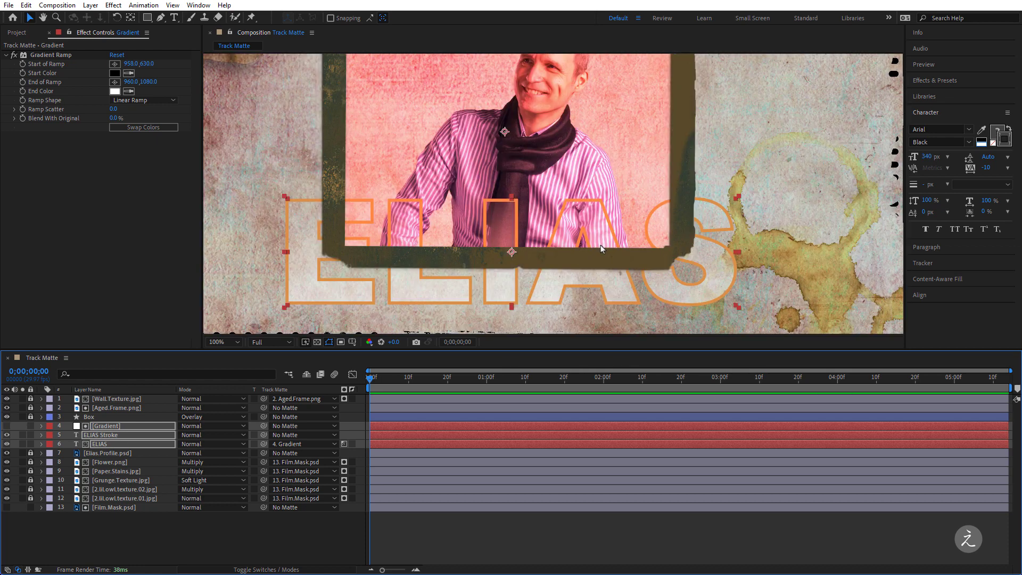
{"action": "scroll", "coordinate": [600, 245], "scroll_direction": "up", "scroll_amount": 1}
{"action": "left_click_drag", "start_coordinate": [594, 191], "coordinate": [699, 190]}
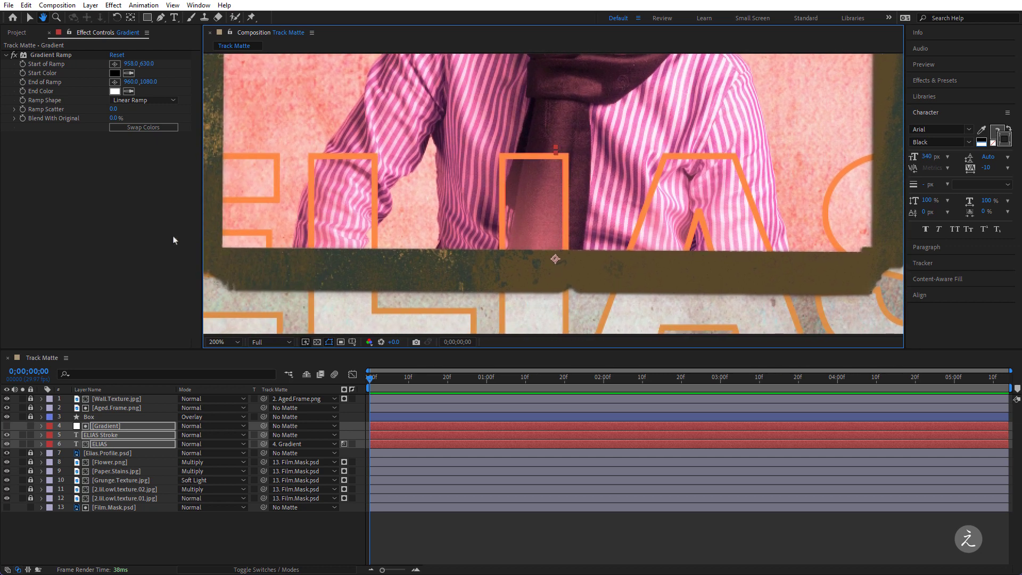
{"action": "key", "text": "v"}
{"action": "left_click", "coordinate": [216, 345]}
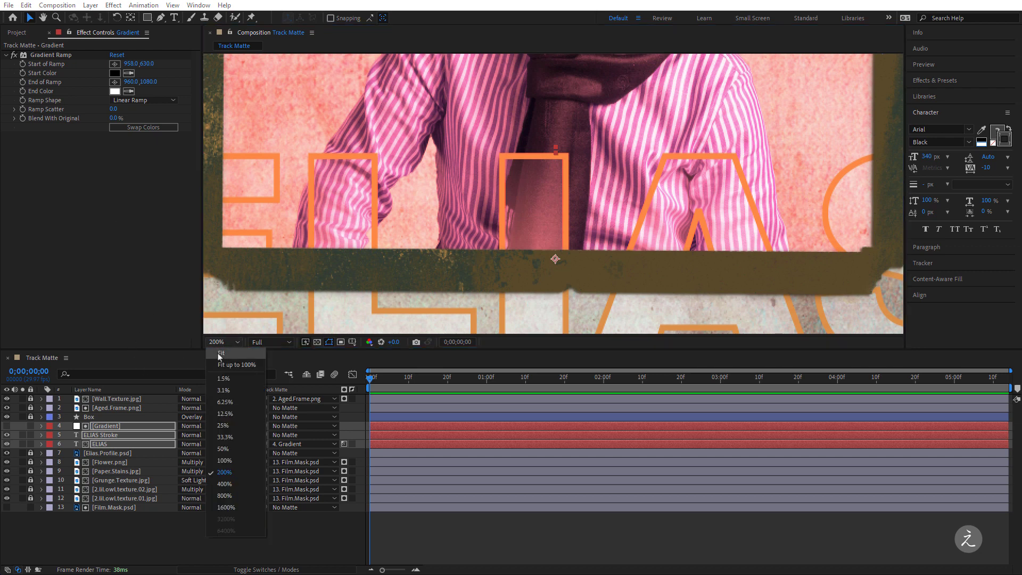
{"action": "left_click", "coordinate": [221, 354]}
{"action": "left_click", "coordinate": [119, 244]}
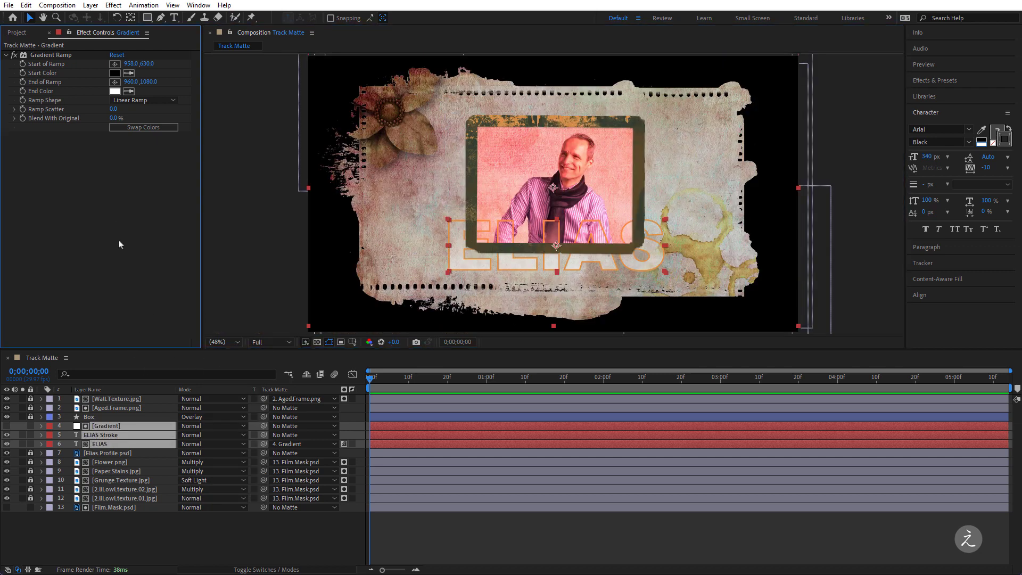